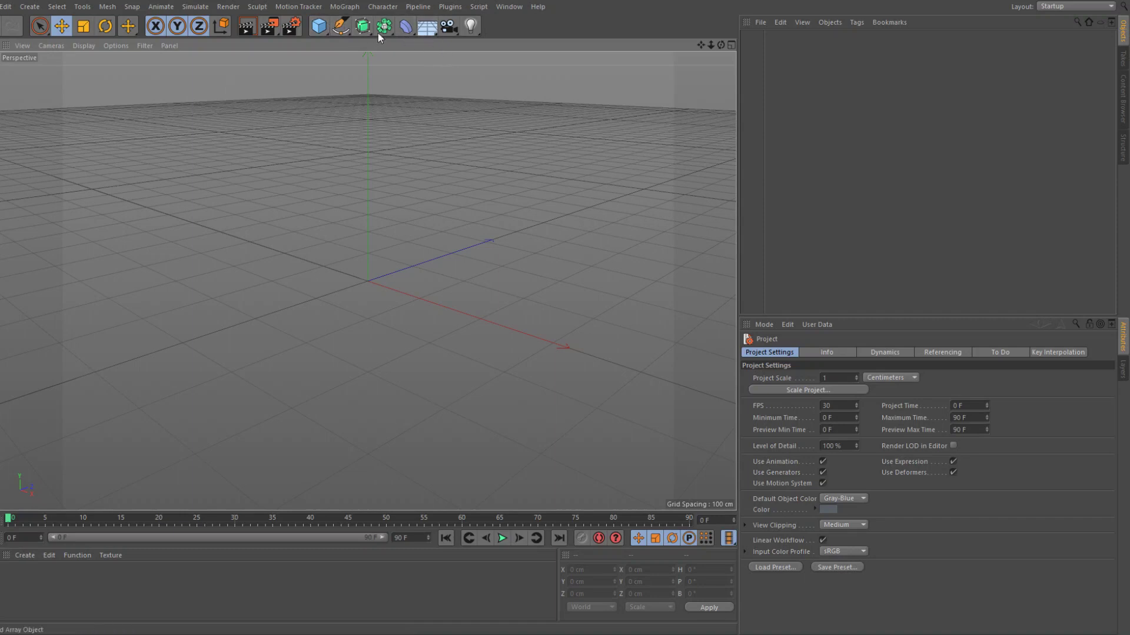
Add a Circle spline and set its pitch rotation to 90° so it lies flat on the ground plane
drag(347, 30, 579, 58)
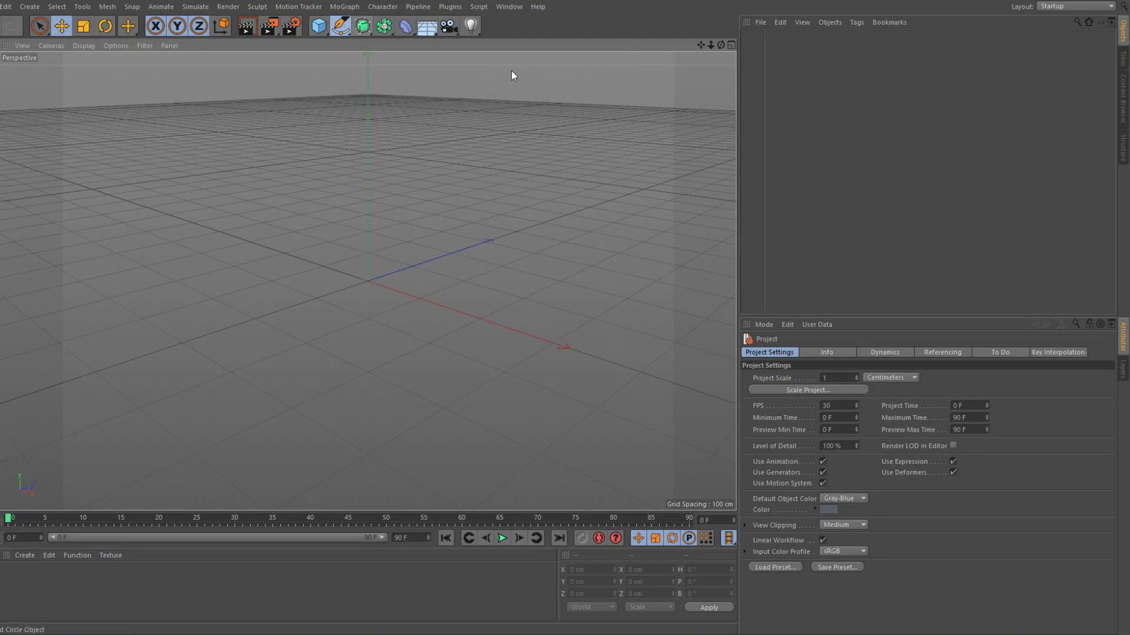
click(475, 69)
click(768, 351)
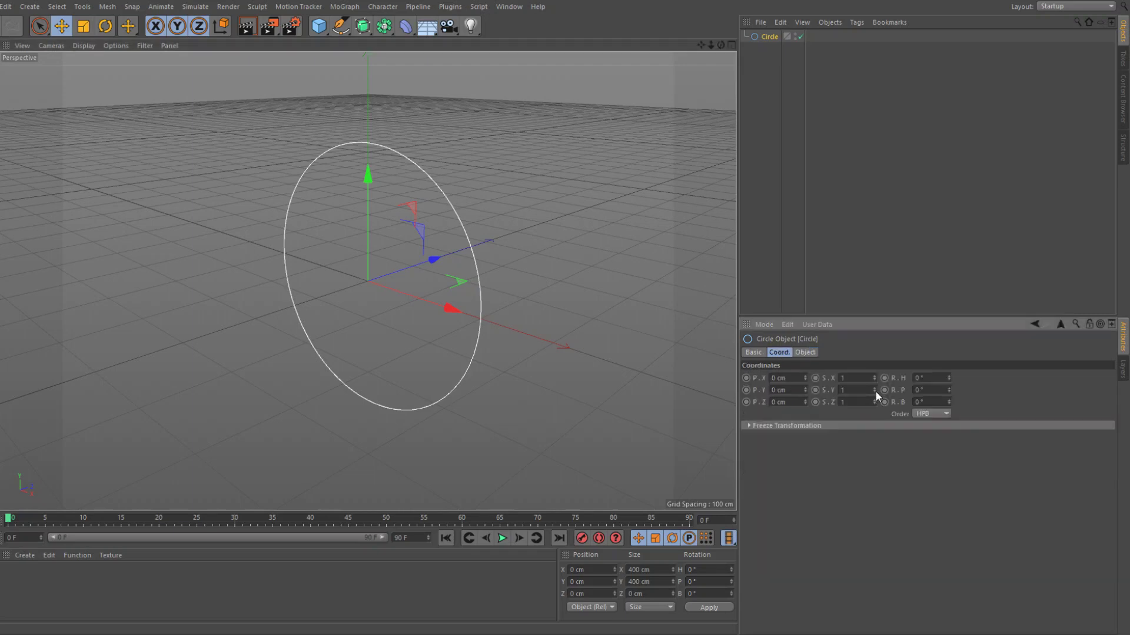
drag(931, 389, 906, 389)
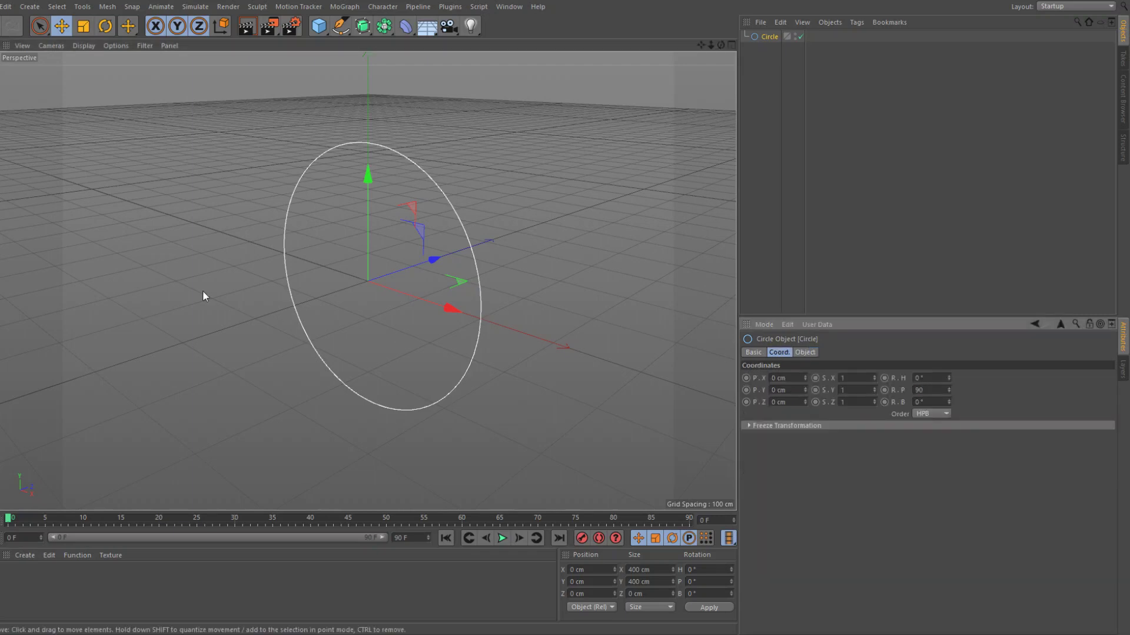
text(90)
key(Return)
scroll(202, 290, down, 5)
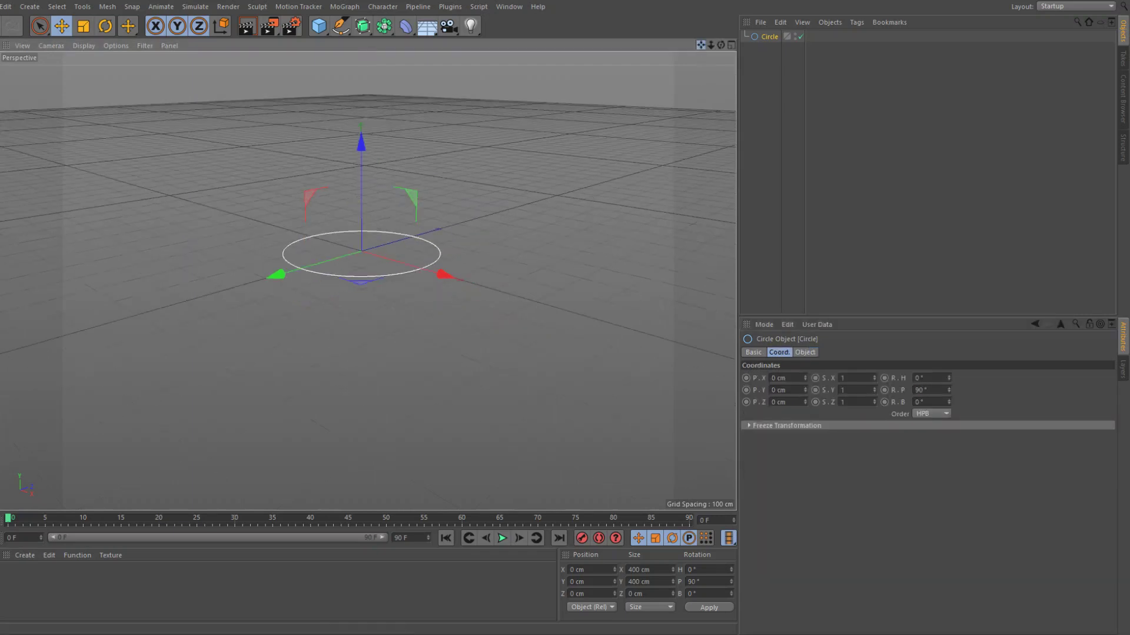
Duplicate the circle about 266 cm straight up and set the copy's radius to 230 cm
drag(700, 44, 697, 43)
ctrl+drag(438, 225, 455, 107)
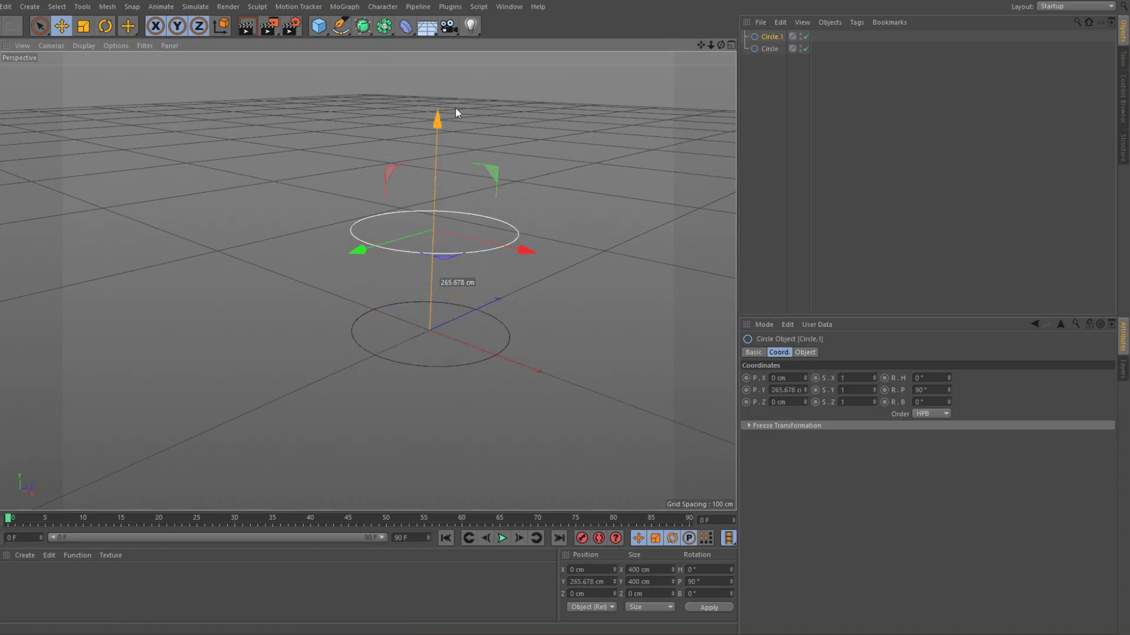
click(804, 352)
click(840, 396)
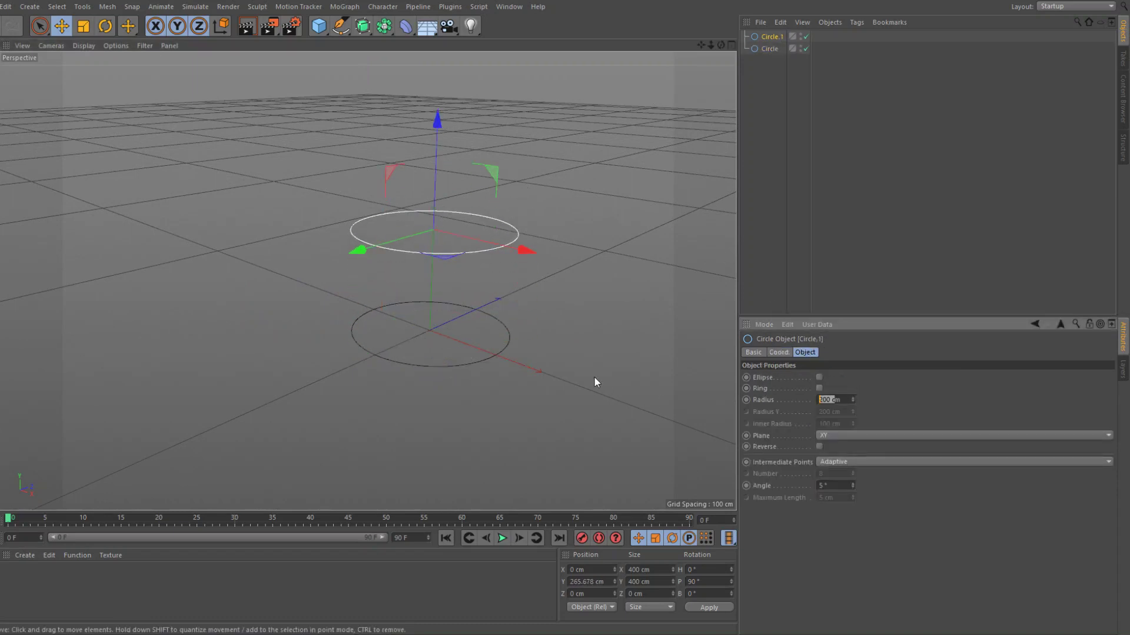
text(23000)
key(Return)
scroll(594, 377, down, 2)
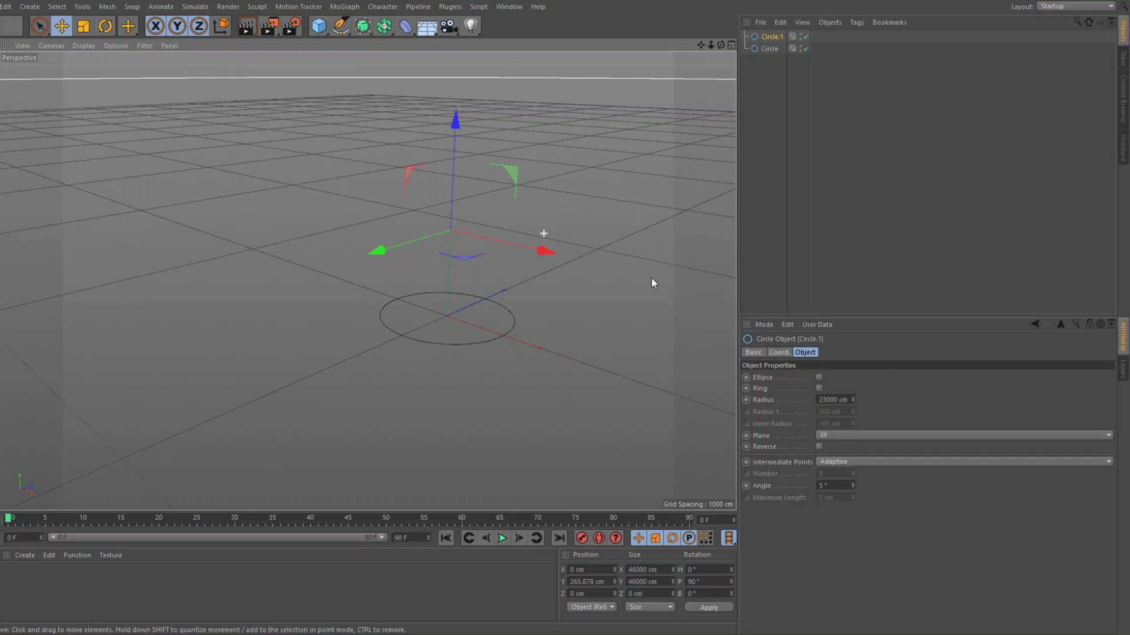
click(851, 400)
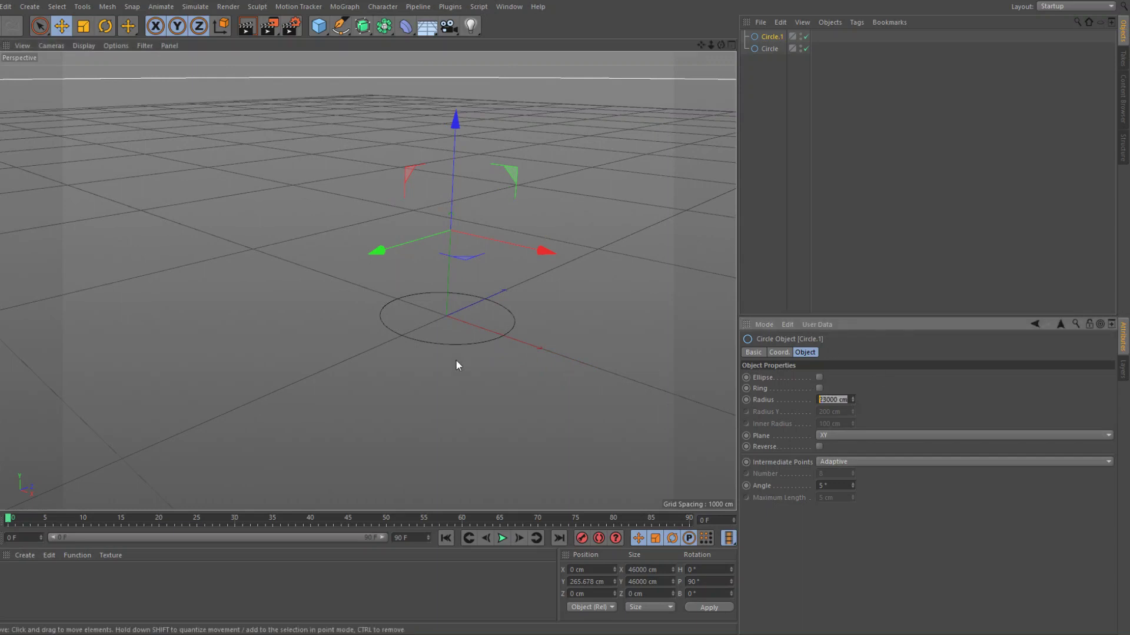
text(230)
key(Return)
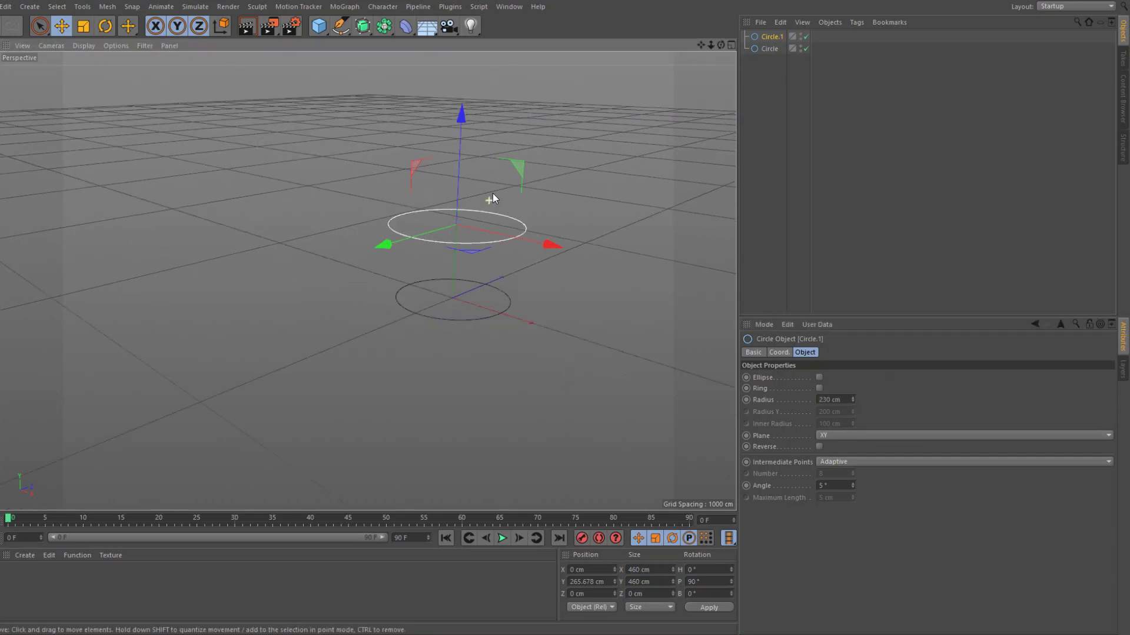
Duplicate the upper circle upward and place the third circle about 600 cm above the base
drag(463, 172, 578, 45)
alt+middle_drag(388, 242, 369, 303)
drag(442, 155, 446, 108)
Add a Loft generator containing all three circles and enable its Loop option
drag(366, 27, 501, 70)
drag(763, 91, 768, 37)
click(759, 37)
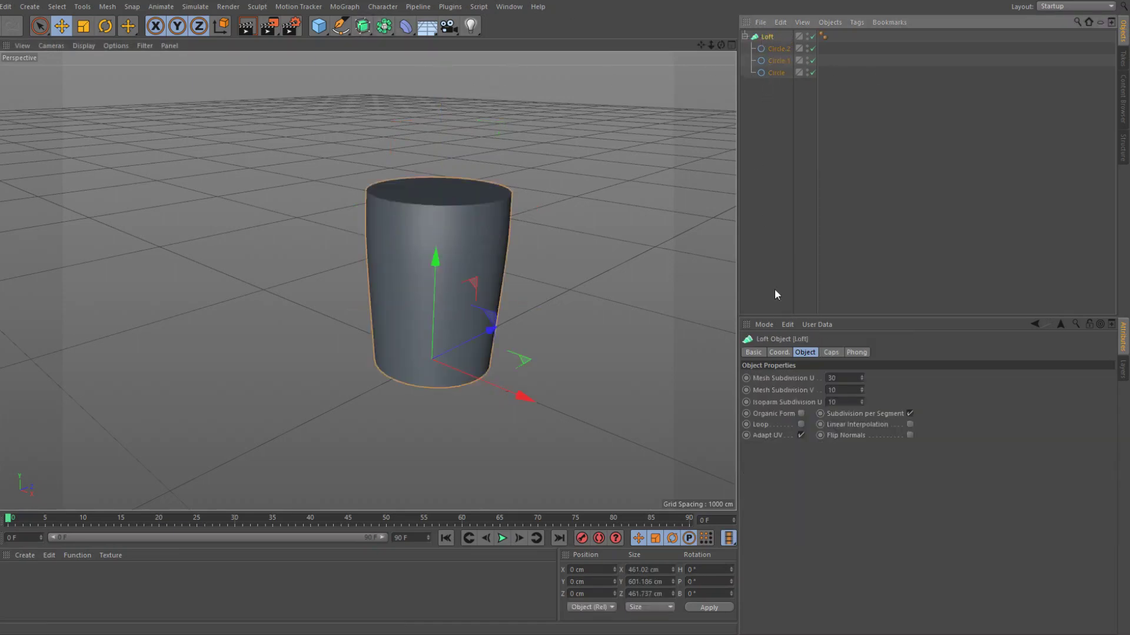
click(801, 423)
Set the loft's start cap to Fillet Cap and change its end cap to a filleted type
click(830, 353)
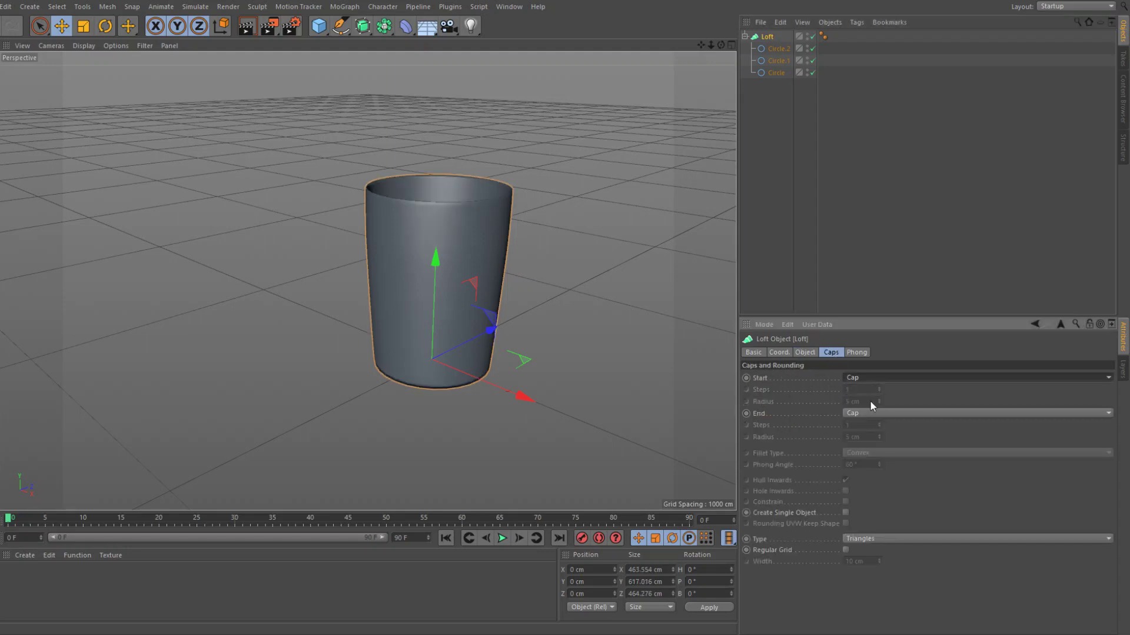
click(867, 378)
click(867, 423)
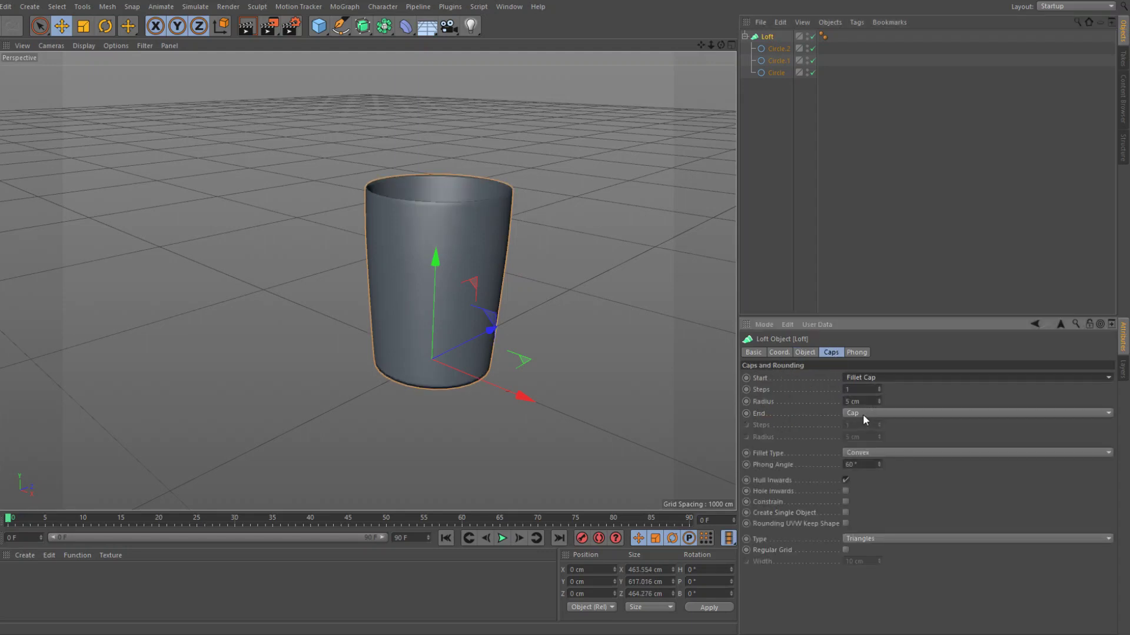
click(863, 414)
click(873, 451)
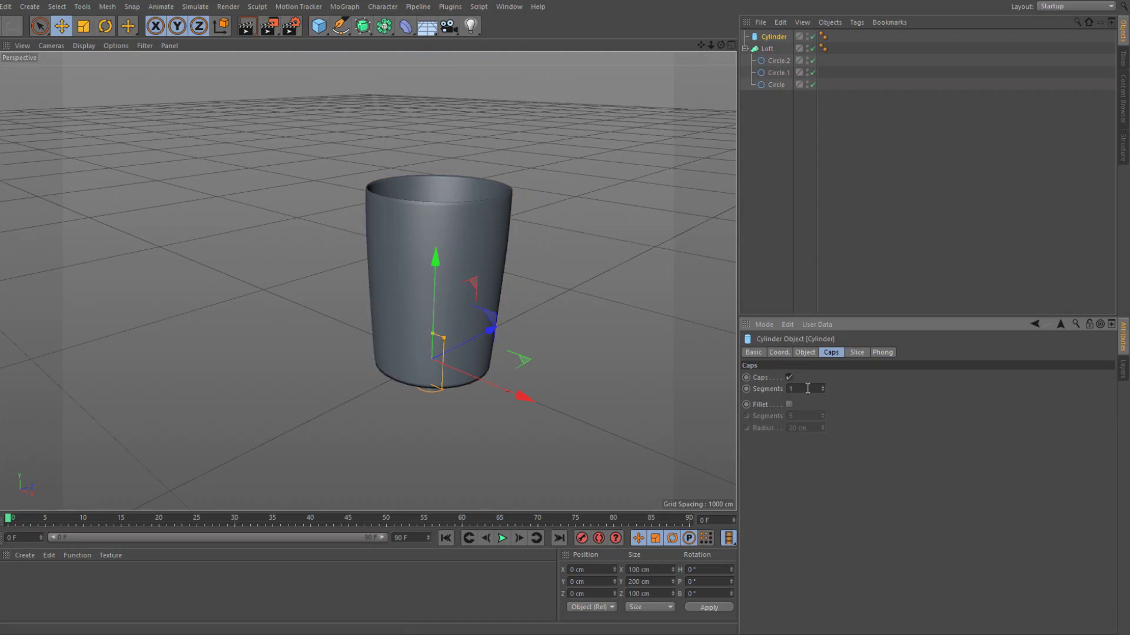
Set the cylinder's radius to 198 cm and its height to 8 cm to form the glass bottom
click(806, 353)
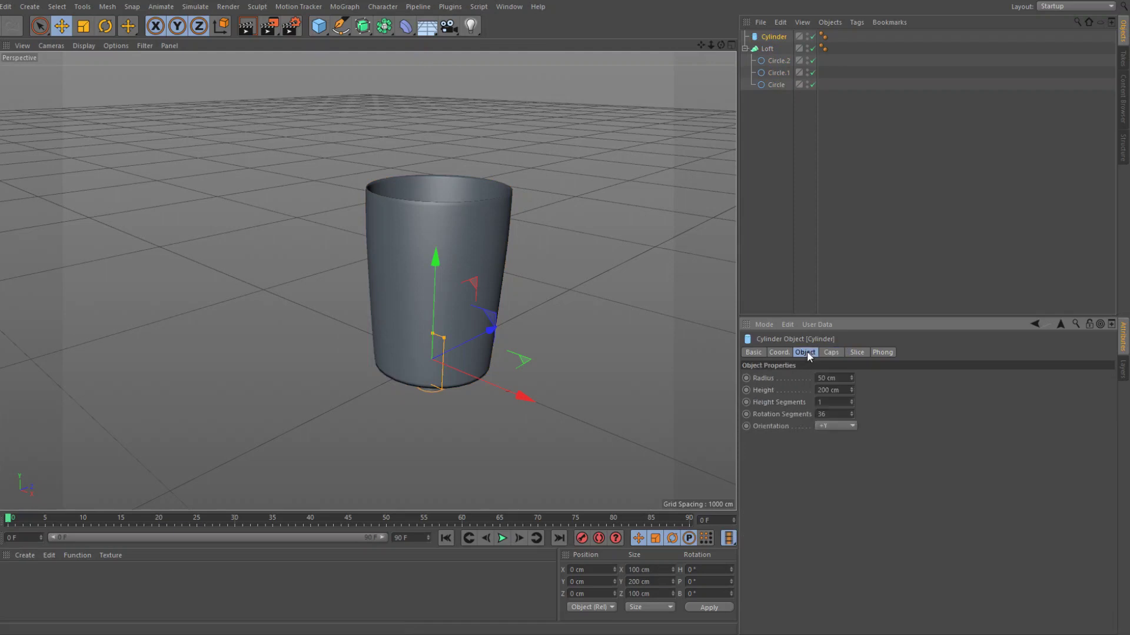
click(845, 377)
text(198)
key(Return)
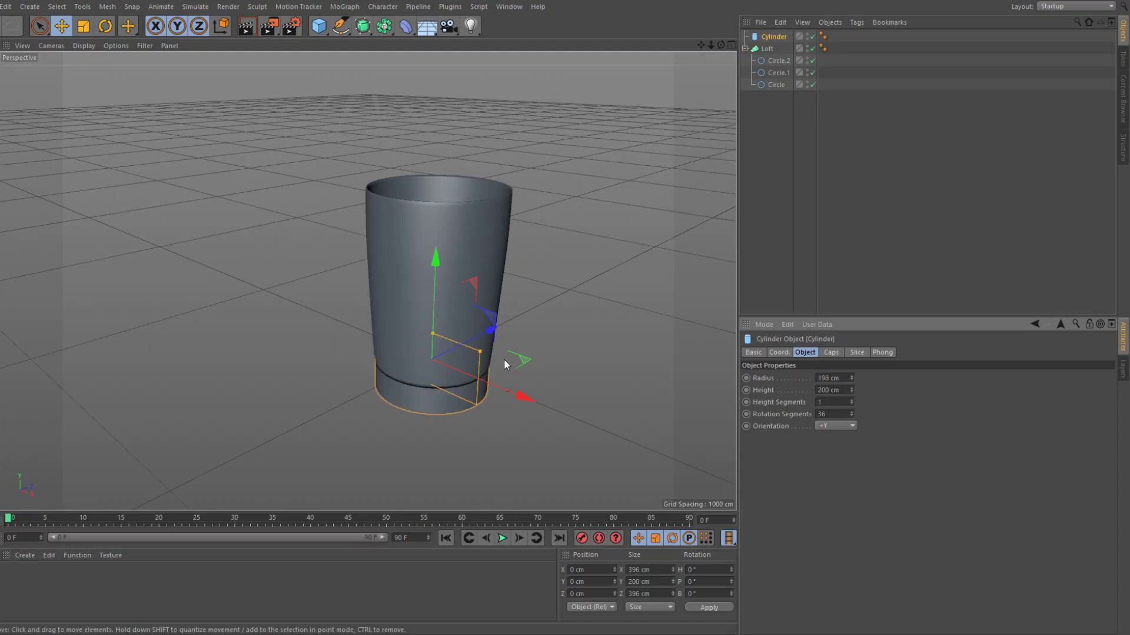
click(847, 391)
text(8)
key(Return)
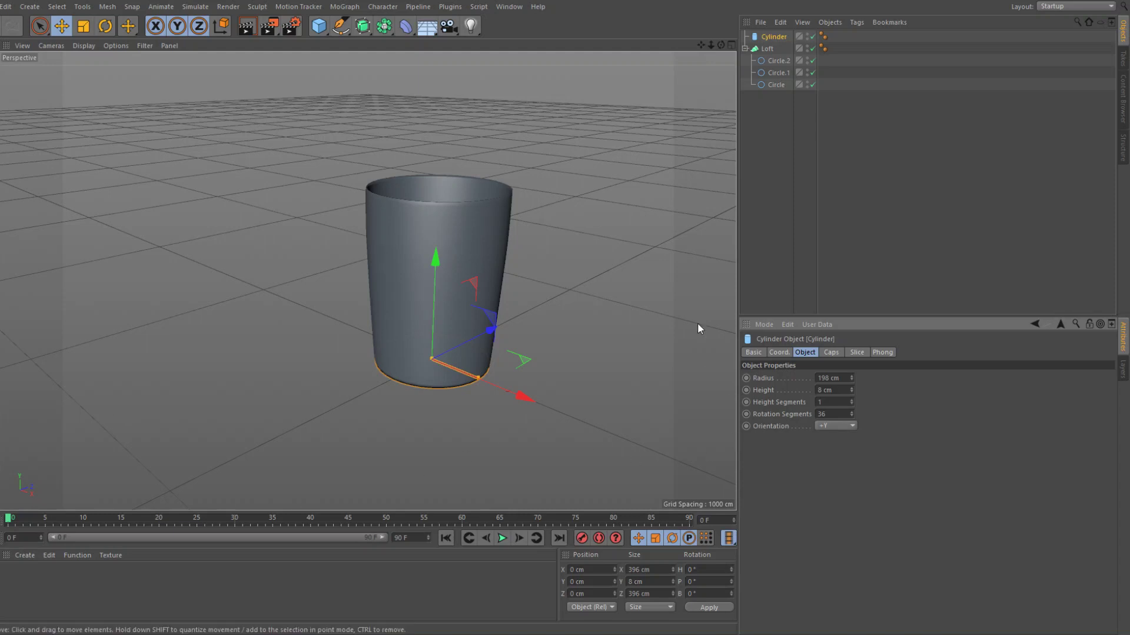
Raise the bottom cylinder about 3.6 cm along Y so it sits inside the glass base
drag(720, 45, 720, 6)
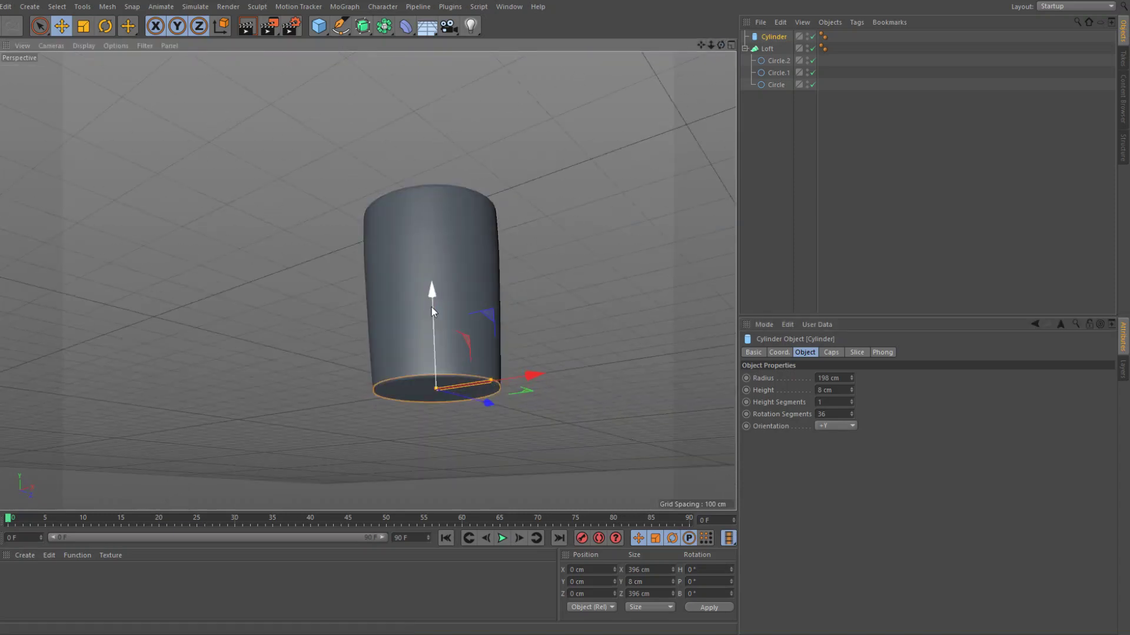
drag(432, 307, 433, 306)
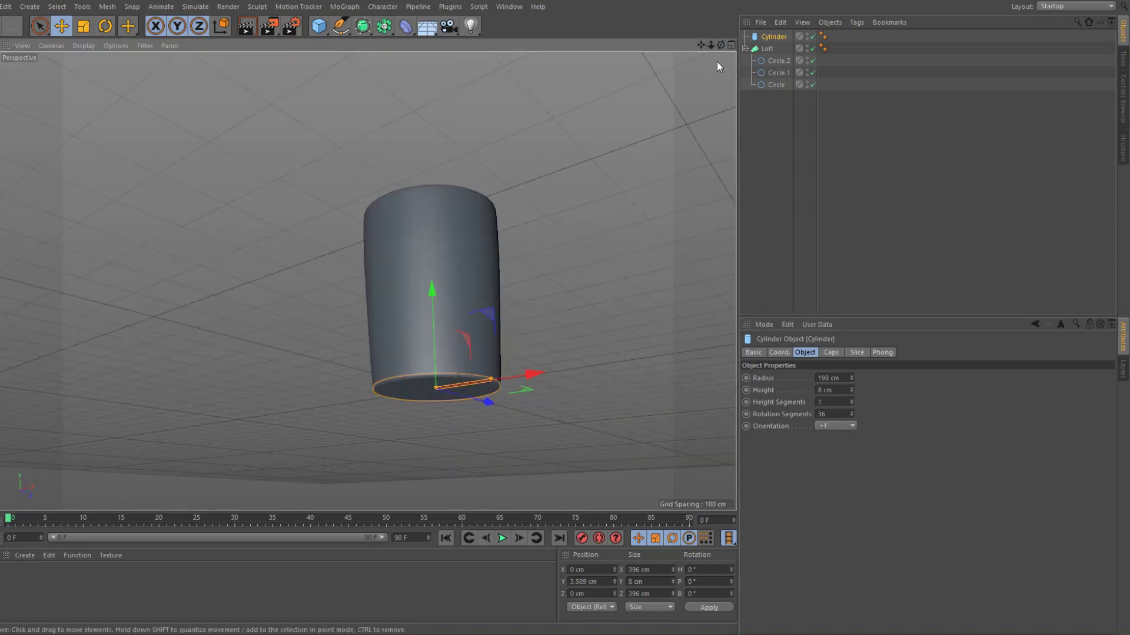
drag(720, 45, 694, 111)
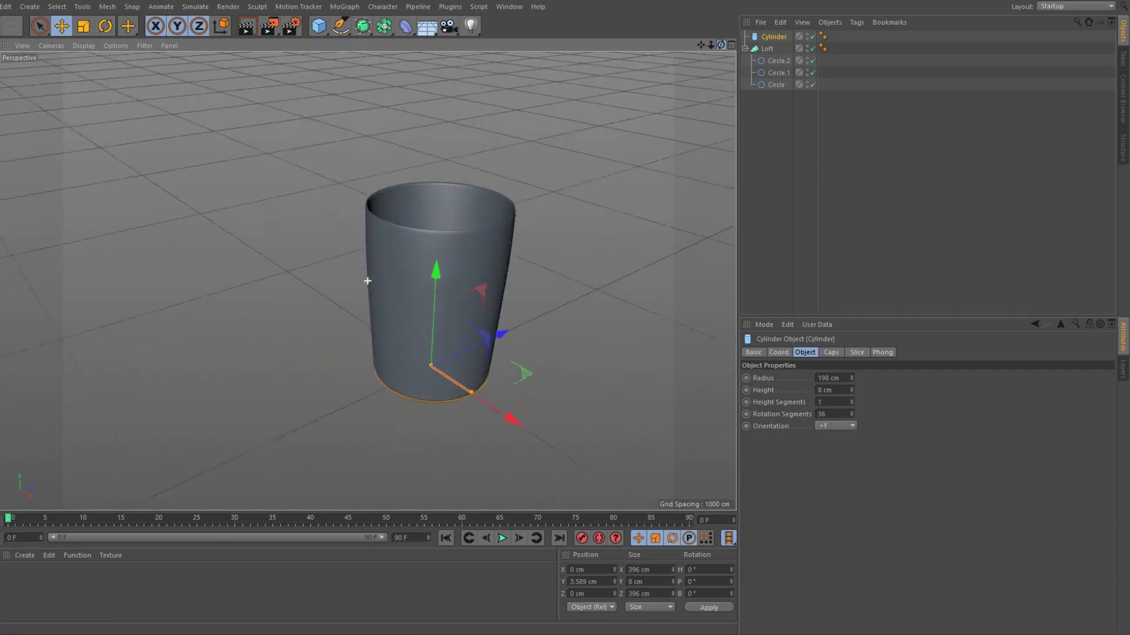
drag(368, 280, 623, 93)
Create a new material with Color off and Transparency on, using a refraction of 1.6
double_click(38, 595)
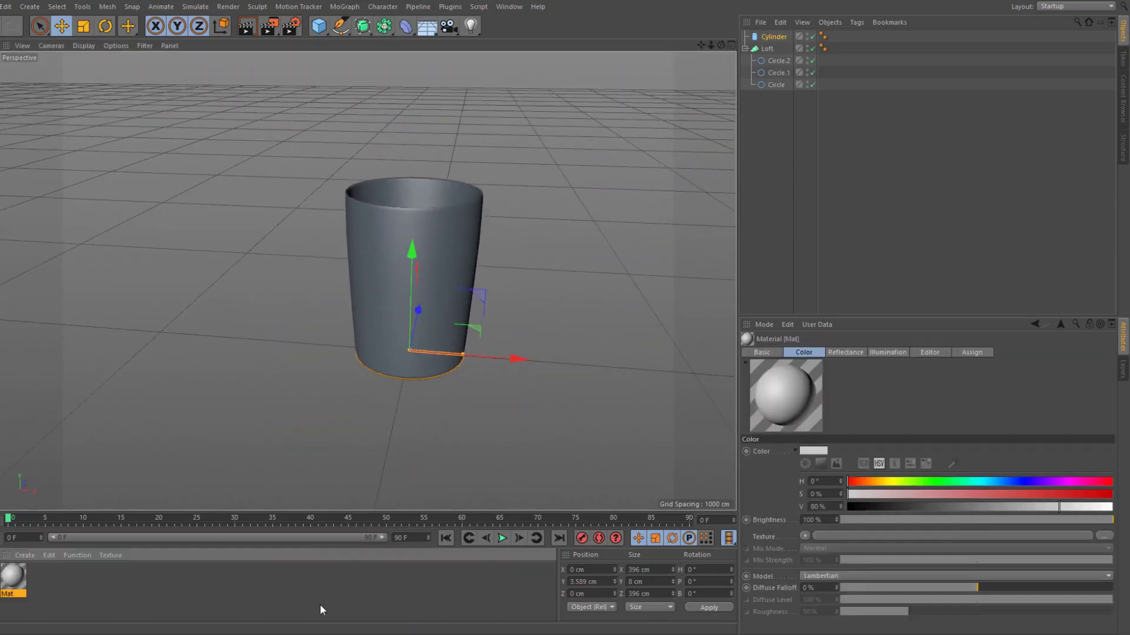
click(761, 353)
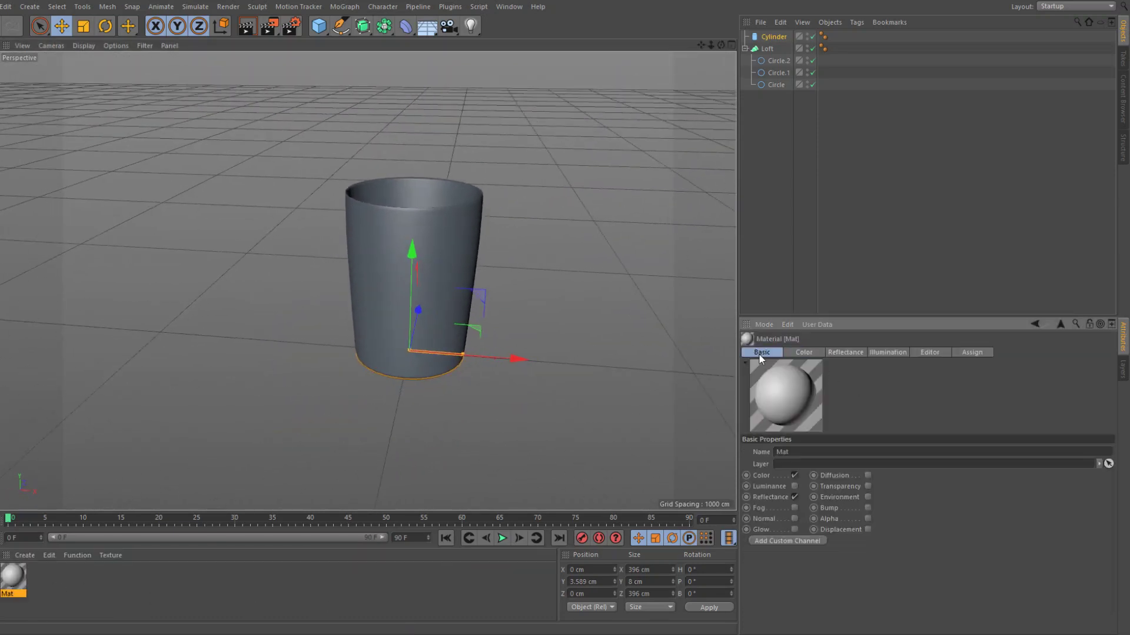
click(795, 476)
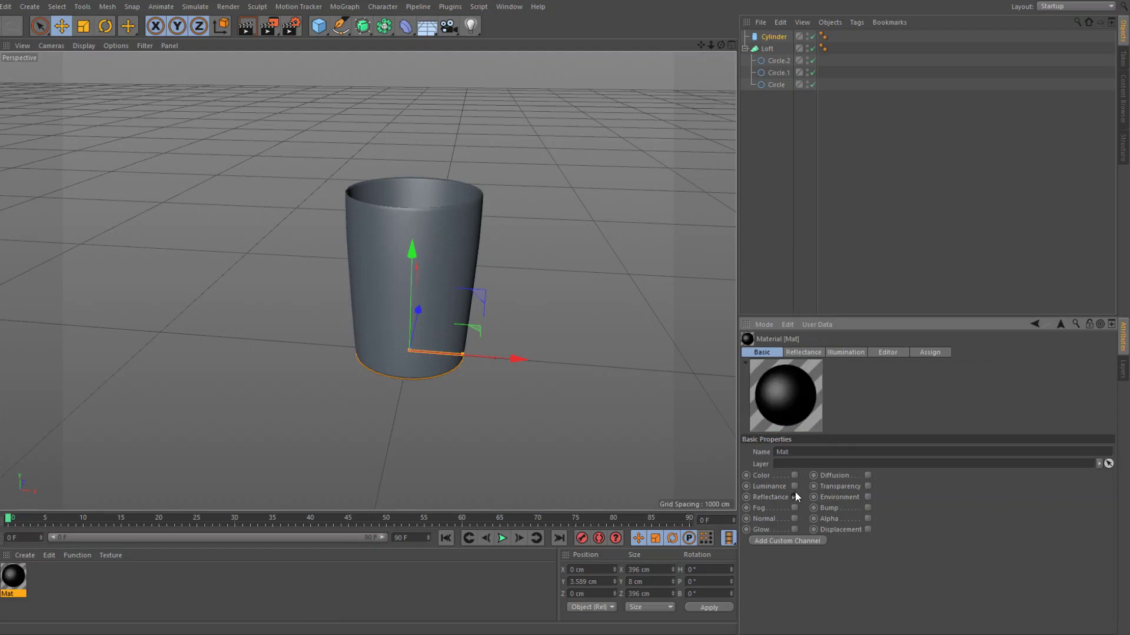
click(868, 485)
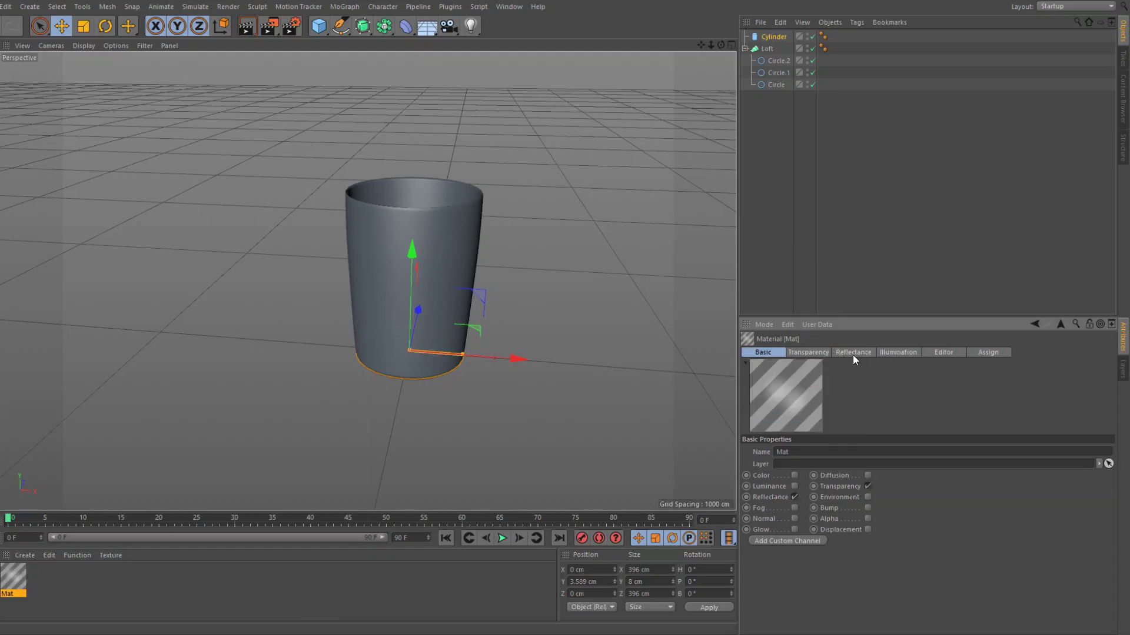
click(811, 353)
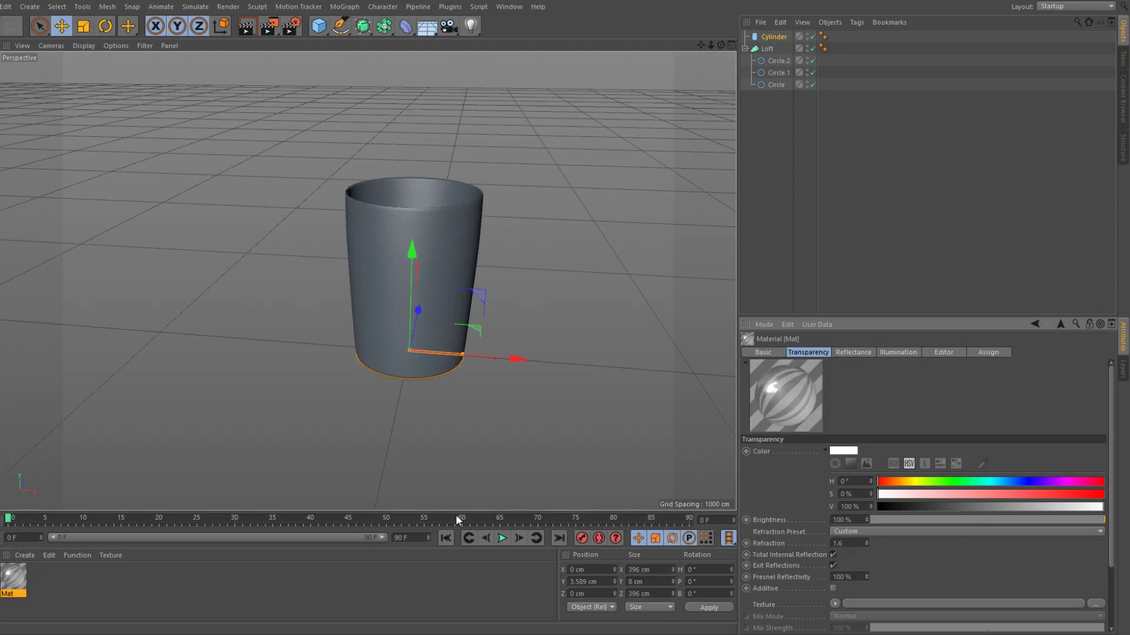
Narrow the material's Default Specular width to about 13% and raise its specular strength to about 97%, with slight adjustments to both
click(848, 351)
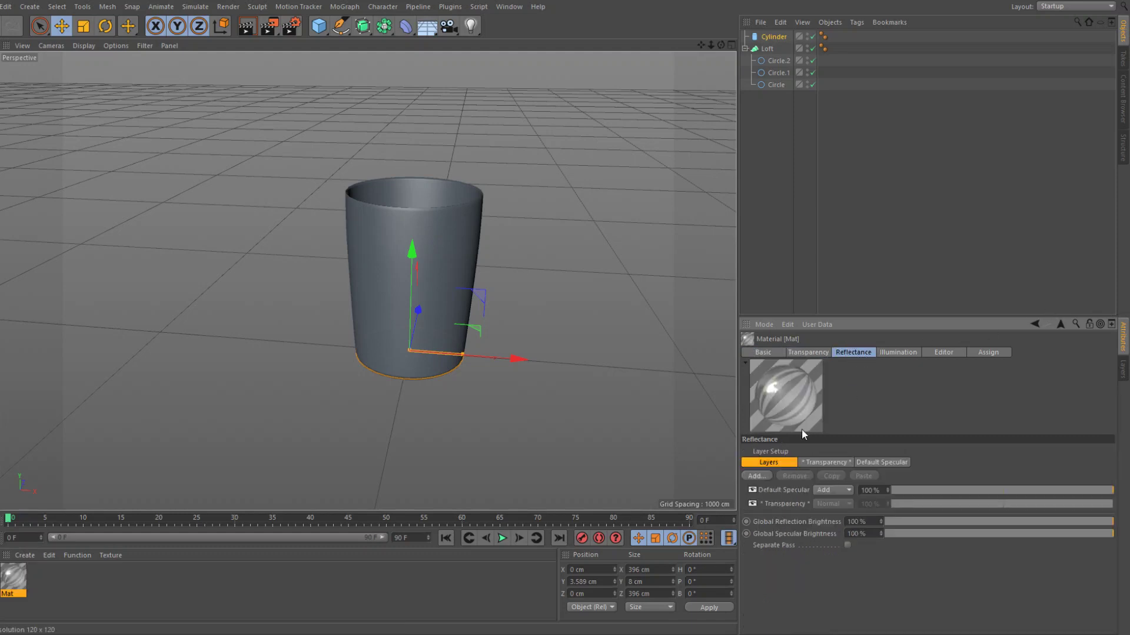
click(872, 464)
scroll(945, 495, down, 2)
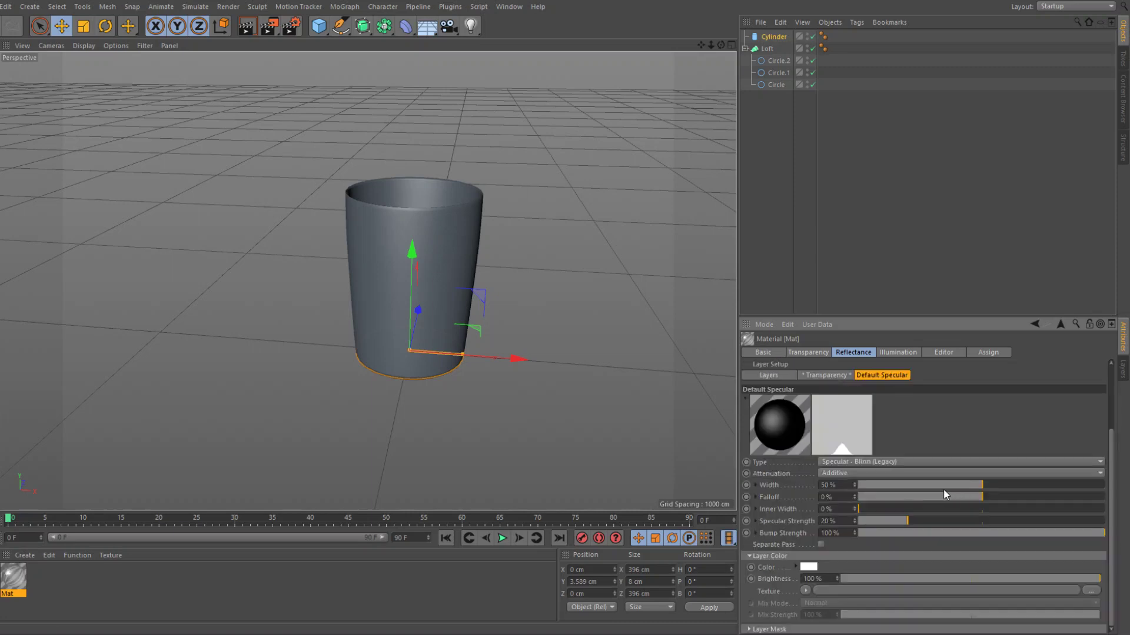
drag(990, 485, 891, 489)
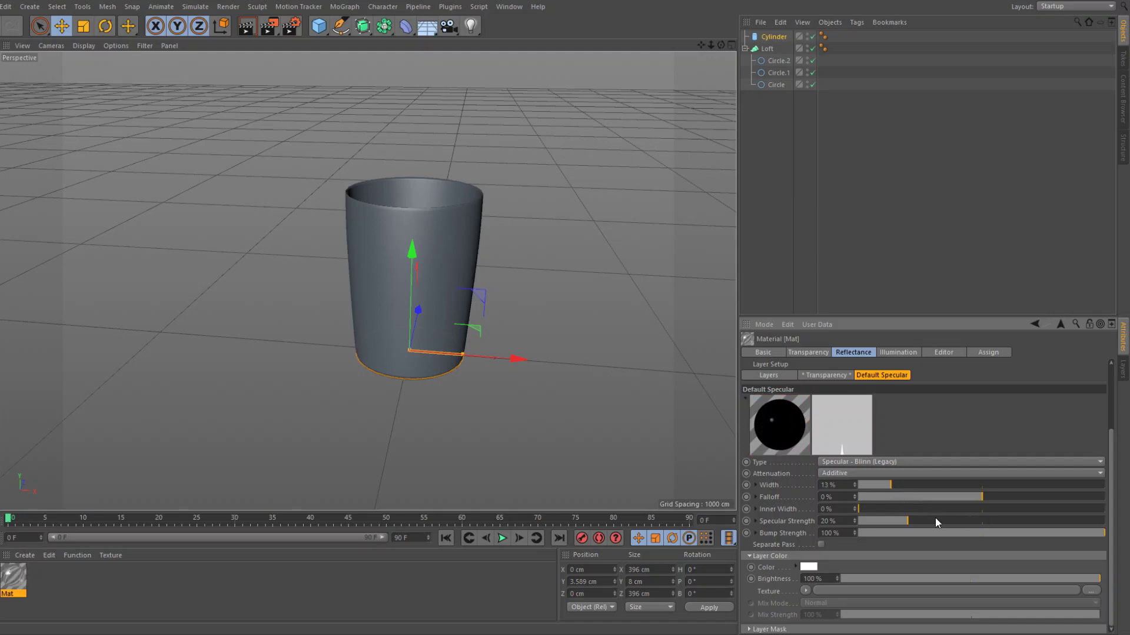
drag(935, 521, 1058, 521)
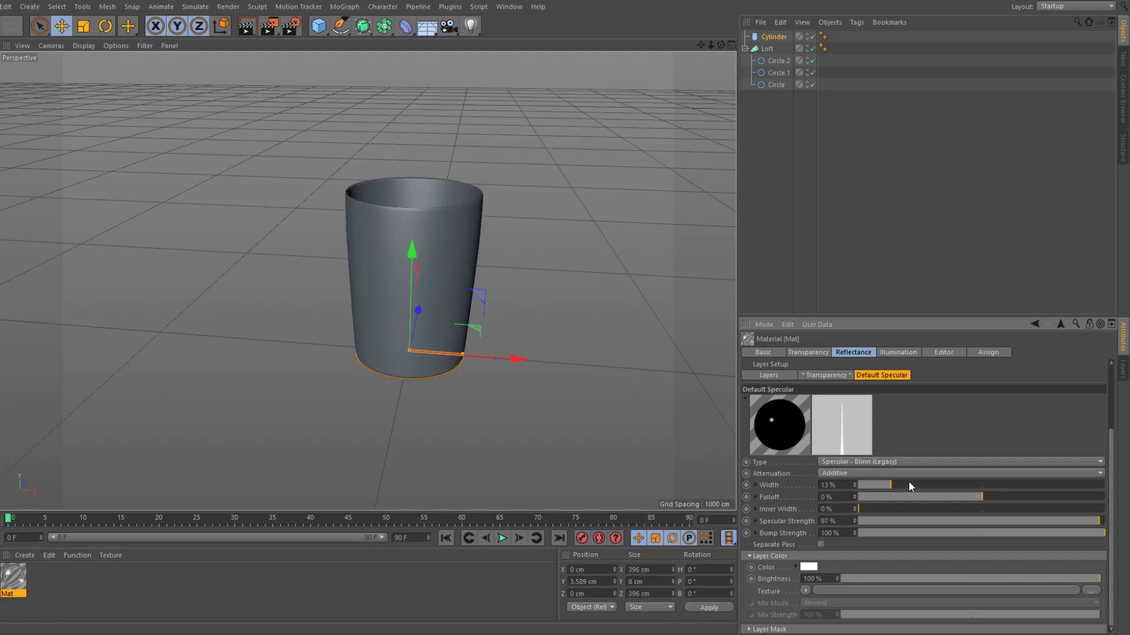
drag(888, 482, 896, 483)
mouse_move(1099, 522)
mouse_down()
mouse_move(1122, 527)
mouse_move(1086, 523)
mouse_up()
Apply the glass material to both the loft and the bottom cylinder, and collapse the loft's hierarchy
drag(13, 578, 406, 282)
mouse_move(26, 566)
mouse_down()
mouse_move(859, 59)
mouse_move(768, 34)
mouse_move(785, 37)
mouse_up()
click(745, 48)
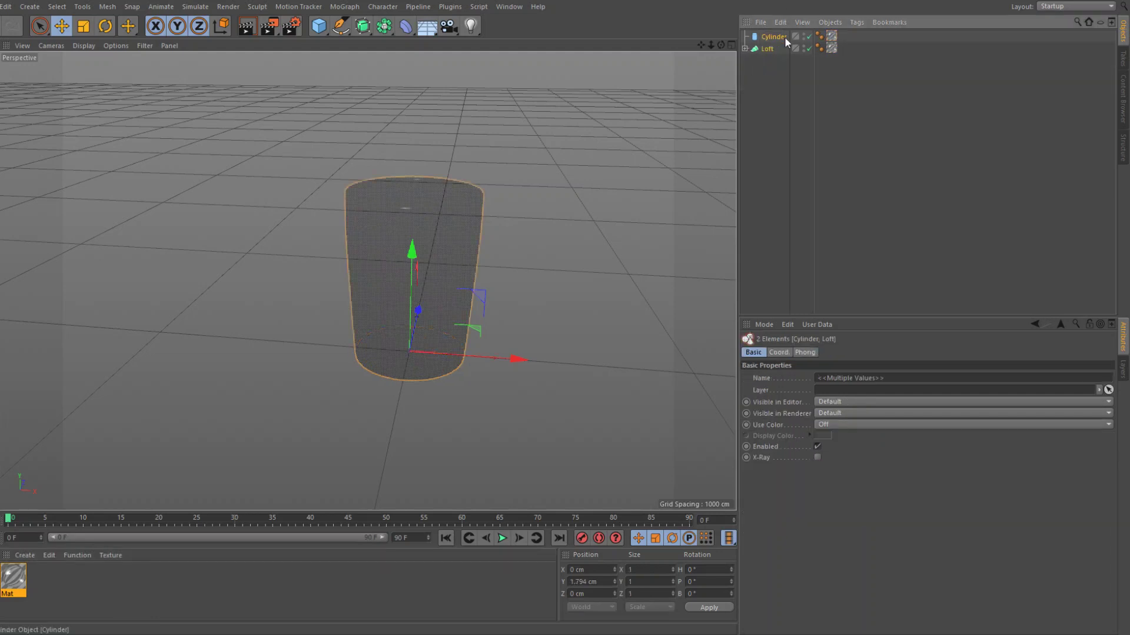
Group the cylinder and the loft under a null and rename it Glass
key(alt+g)
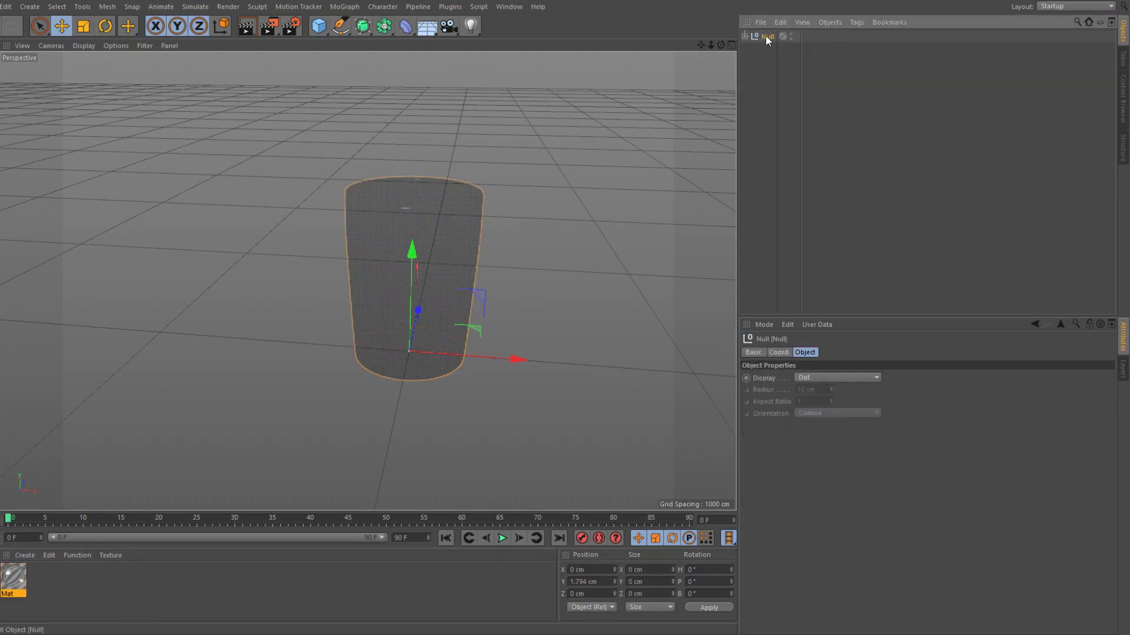
double_click(766, 38)
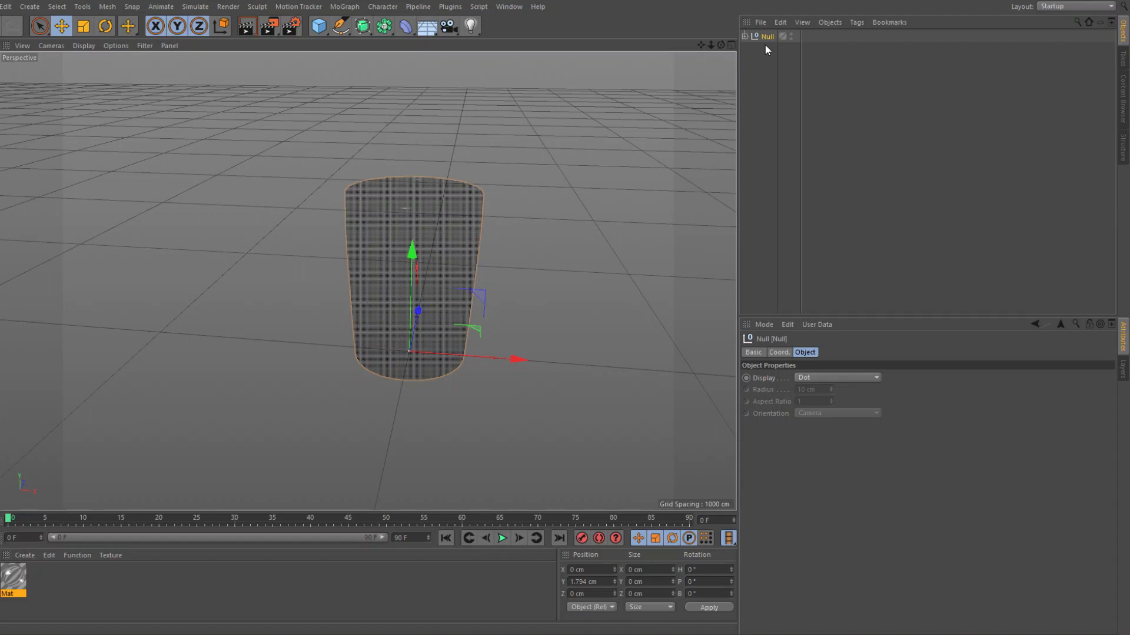
text(Glass)
key(Return)
Add a Cube and enlarge it around the glass to about 13438 × 6705 × 14034 cm
click(316, 25)
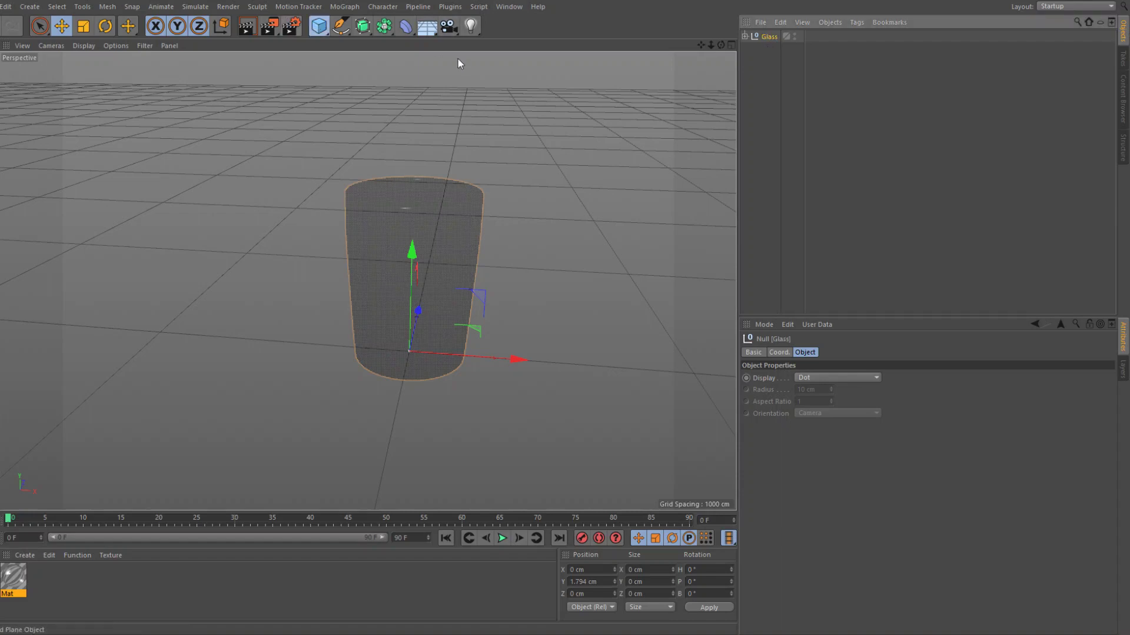
scroll(529, 127, down, 8)
drag(460, 284, 446, 393)
drag(451, 284, 460, 119)
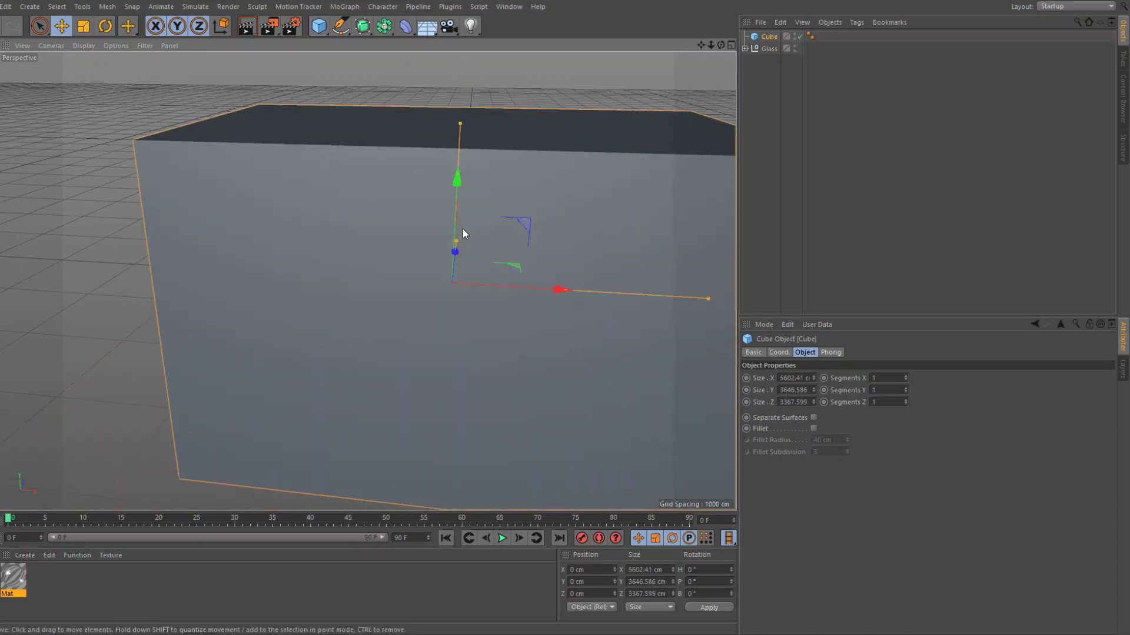
drag(457, 239, 467, 194)
scroll(513, 197, down, 3)
alt+middle_drag(505, 281, 347, 271)
scroll(494, 281, down, 3)
drag(492, 280, 669, 288)
drag(377, 198, 388, 130)
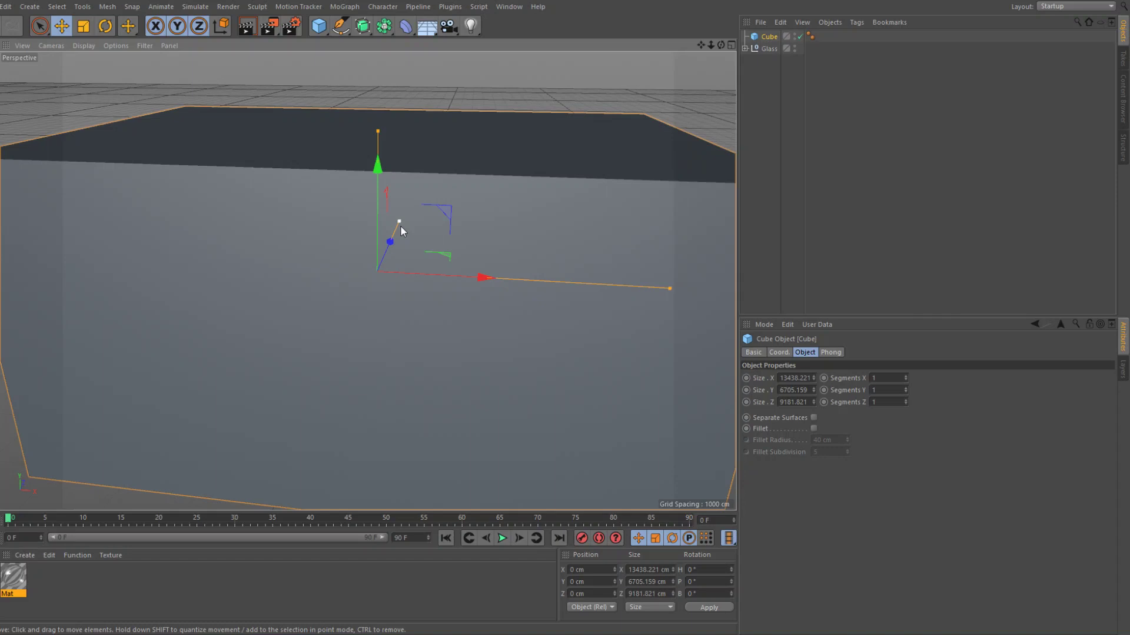
drag(399, 223, 429, 210)
Enable Fillet on the cube and set its fillet radius to about 1626 cm
scroll(444, 205, down, 4)
click(814, 428)
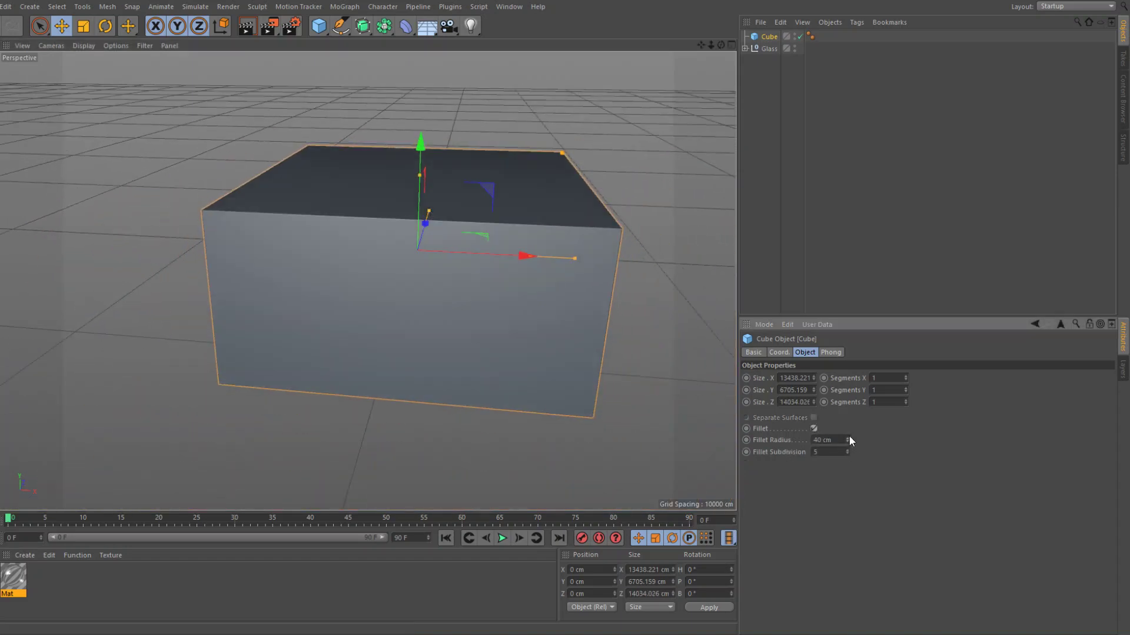
drag(848, 440, 848, 414)
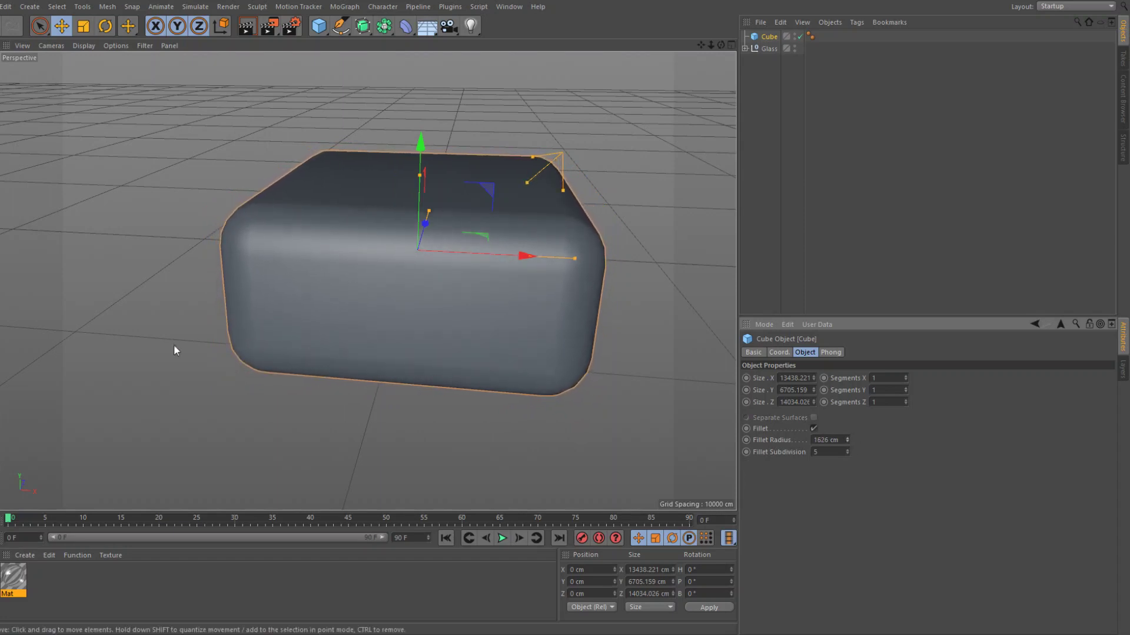
Make the cube editable and delete its front and top faces together with the rounded strips between them
key(c)
click(391, 292)
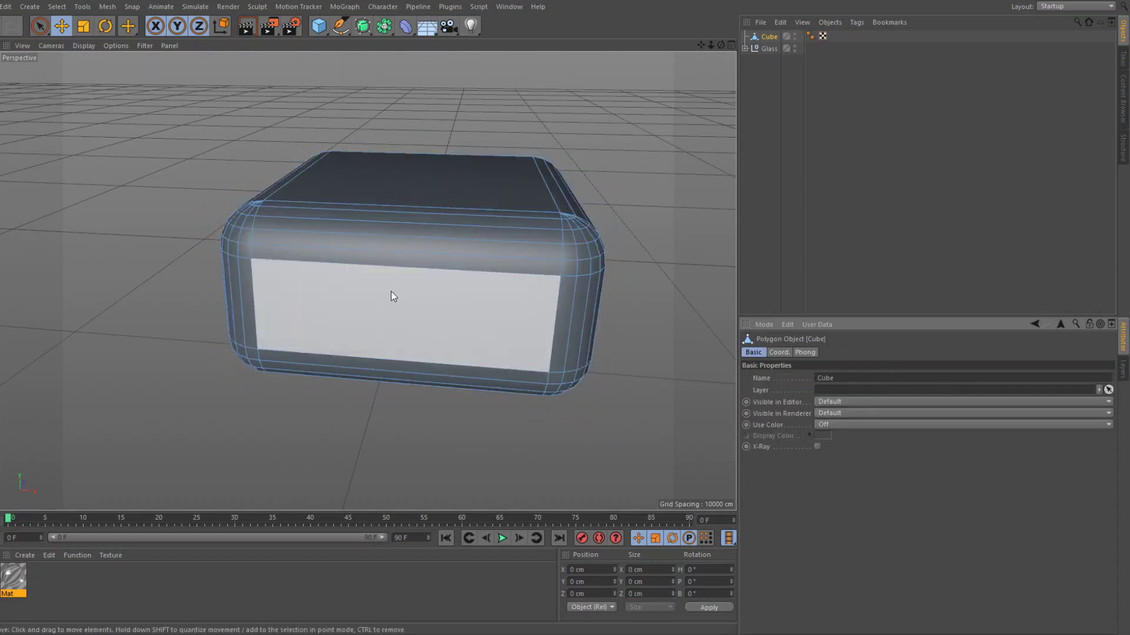
shift+click(456, 183)
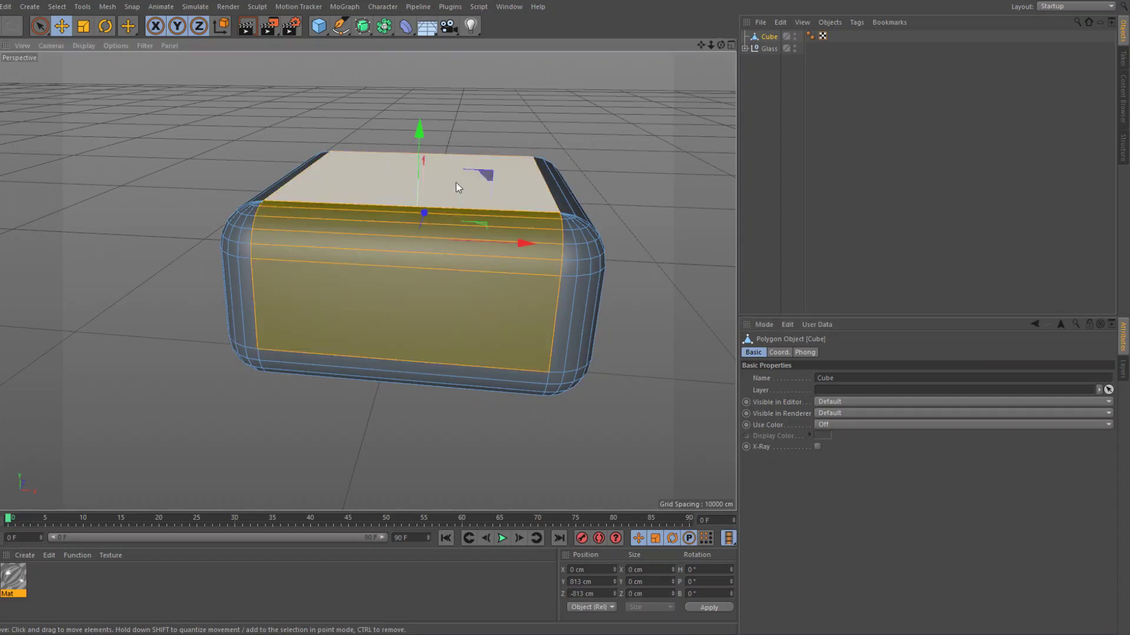
key(Delete)
Delete the remaining polygons except the floor, the back wall and the curved strip joining them
key(ctrl+a)
ctrl+click(471, 228)
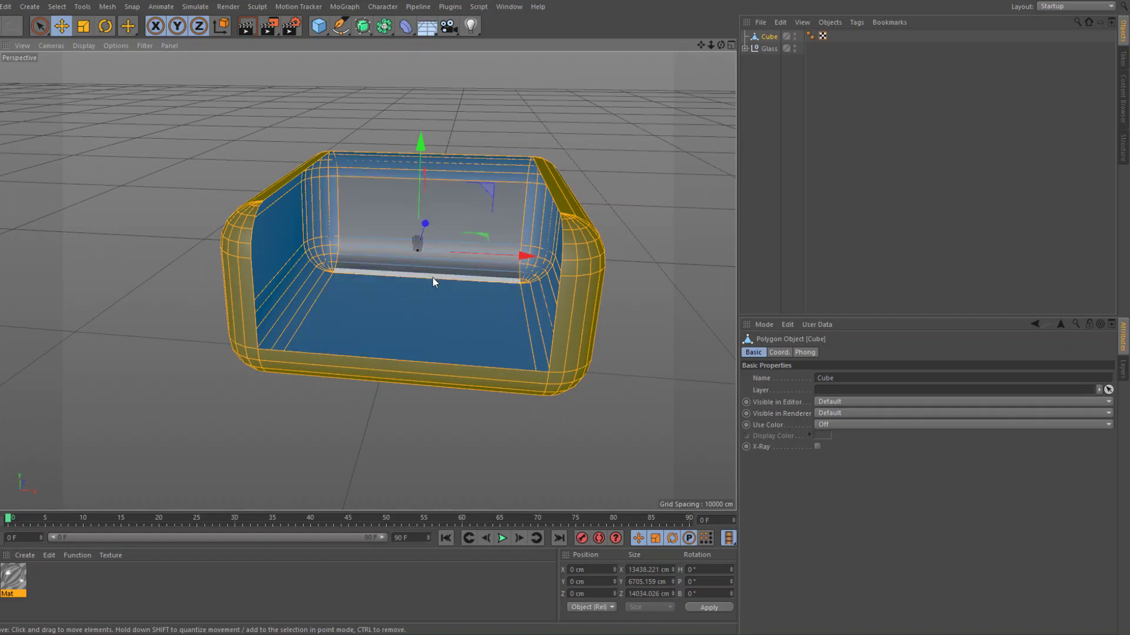
key(Delete)
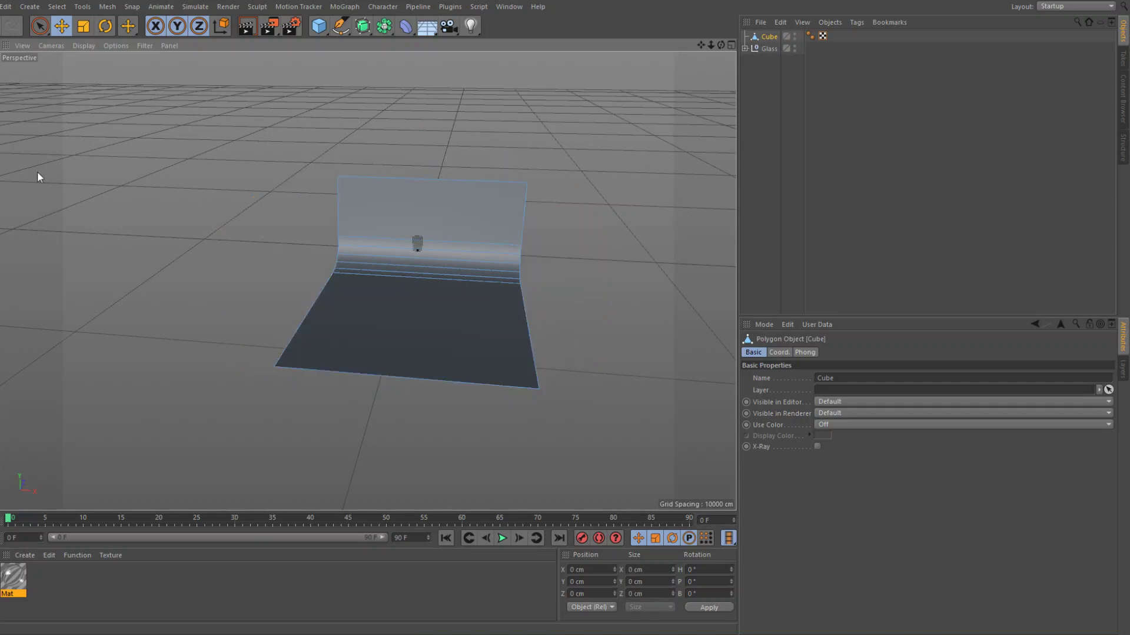
Raise the back wall's top edge until the backdrop is about 8289 cm high, and move its positive-X side edges out to about X 10800 cm
click(428, 178)
drag(426, 256, 427, 210)
click(529, 316)
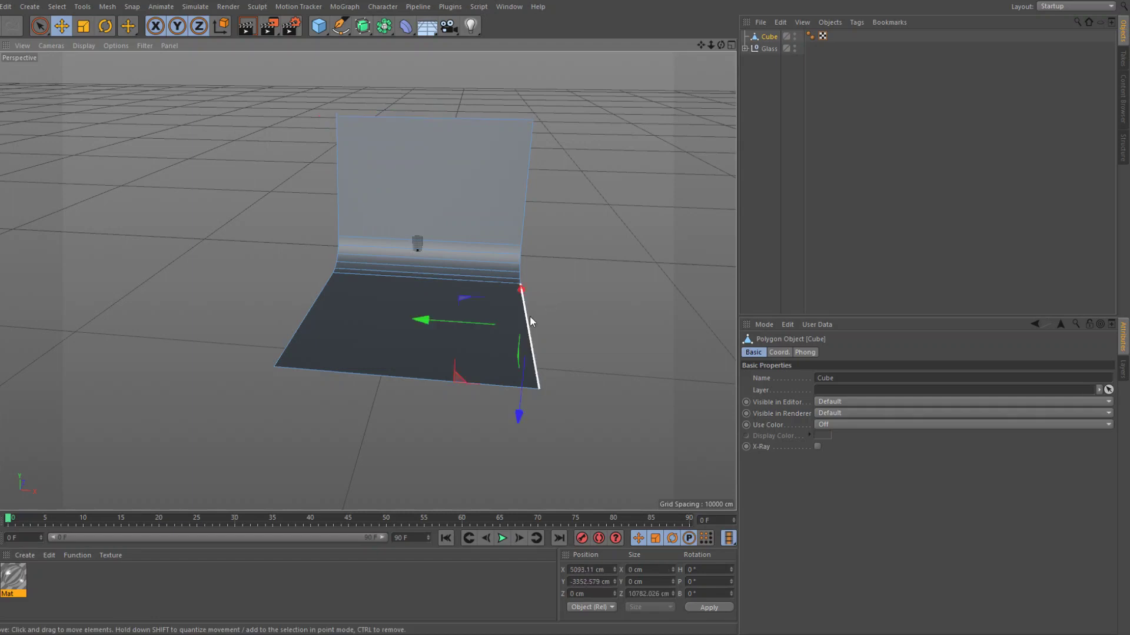
shift+click(528, 181)
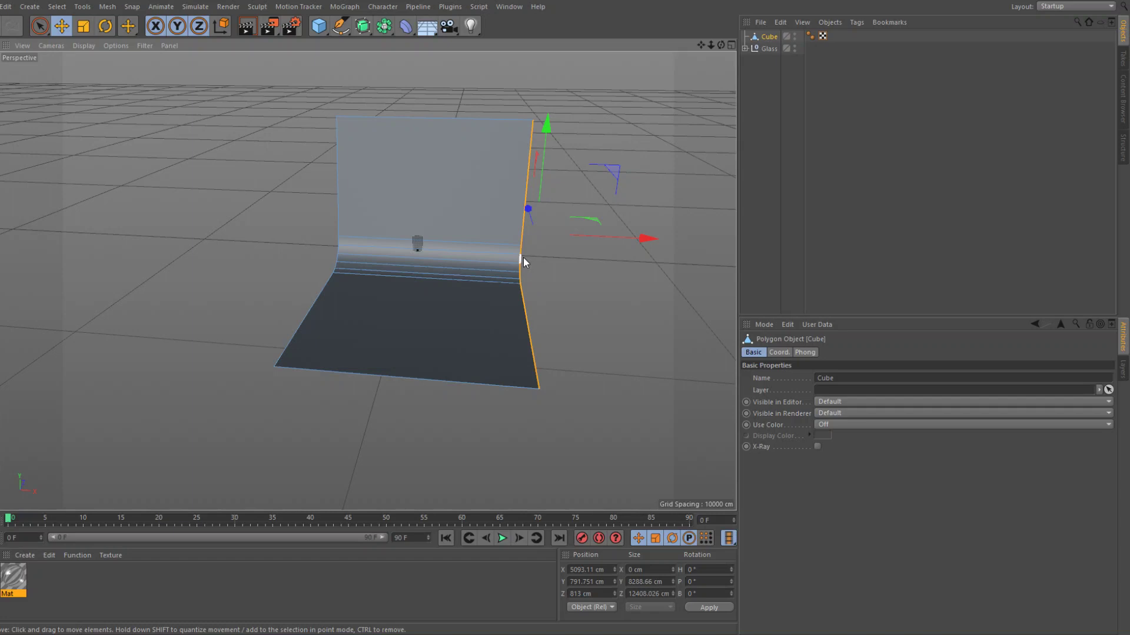
drag(644, 239, 730, 244)
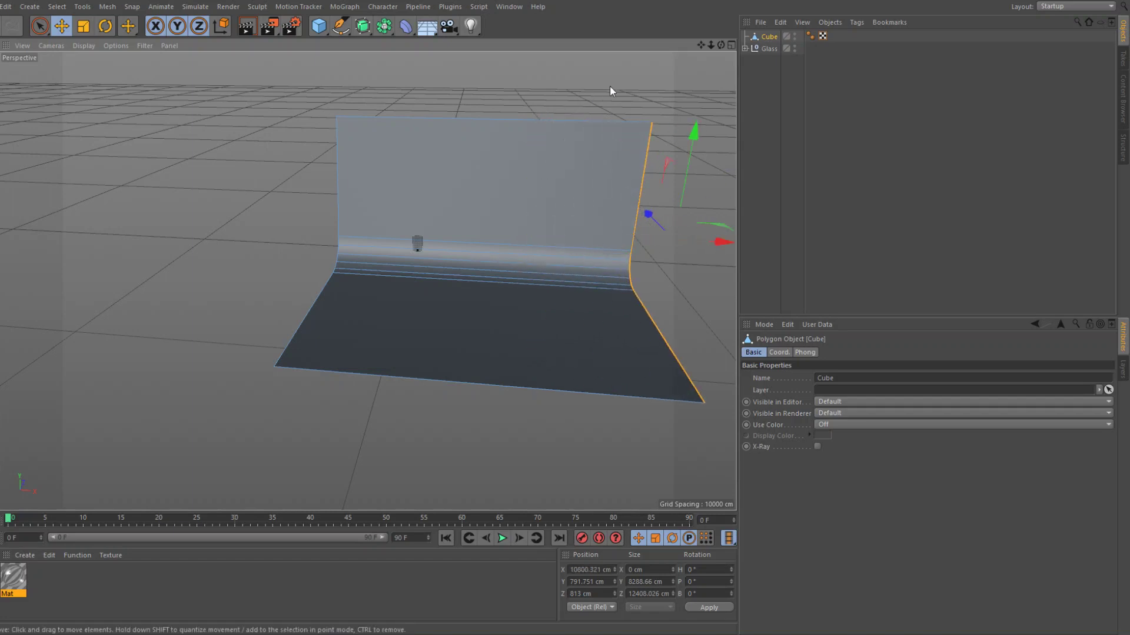
drag(701, 46, 601, 51)
Return to whole-object editing and move the backdrop and the glass up together by about 2076 cm
click(1, 82)
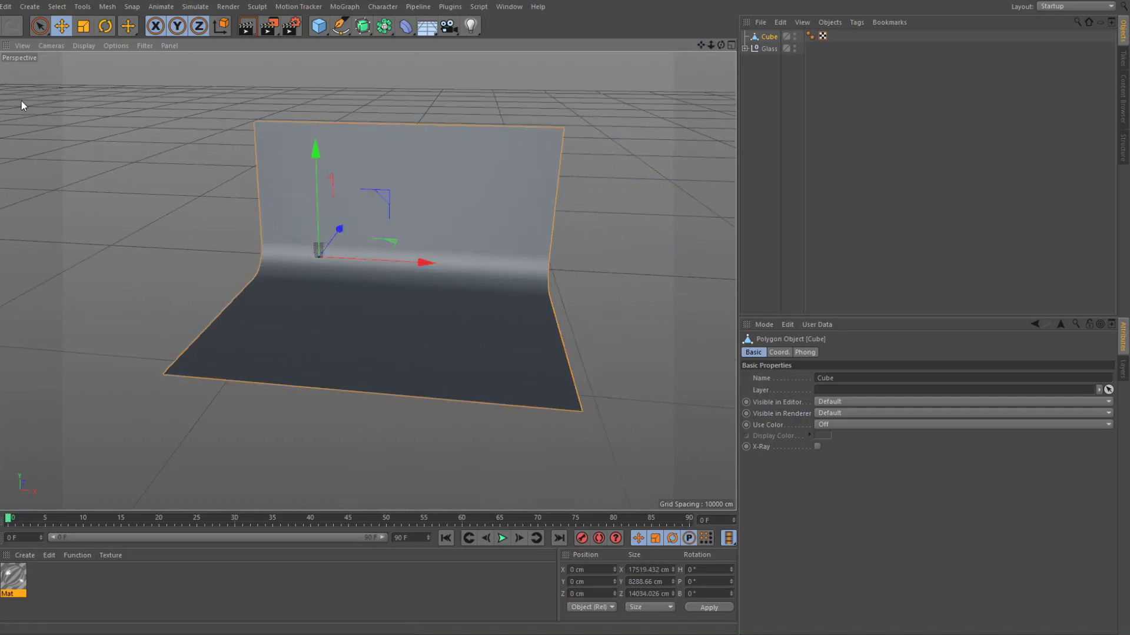
key(ctrl+a)
drag(318, 196, 321, 155)
Move the Glass group to about X 3149 cm and lower it to about Y -733 cm
click(784, 48)
scroll(162, 156, up, 5)
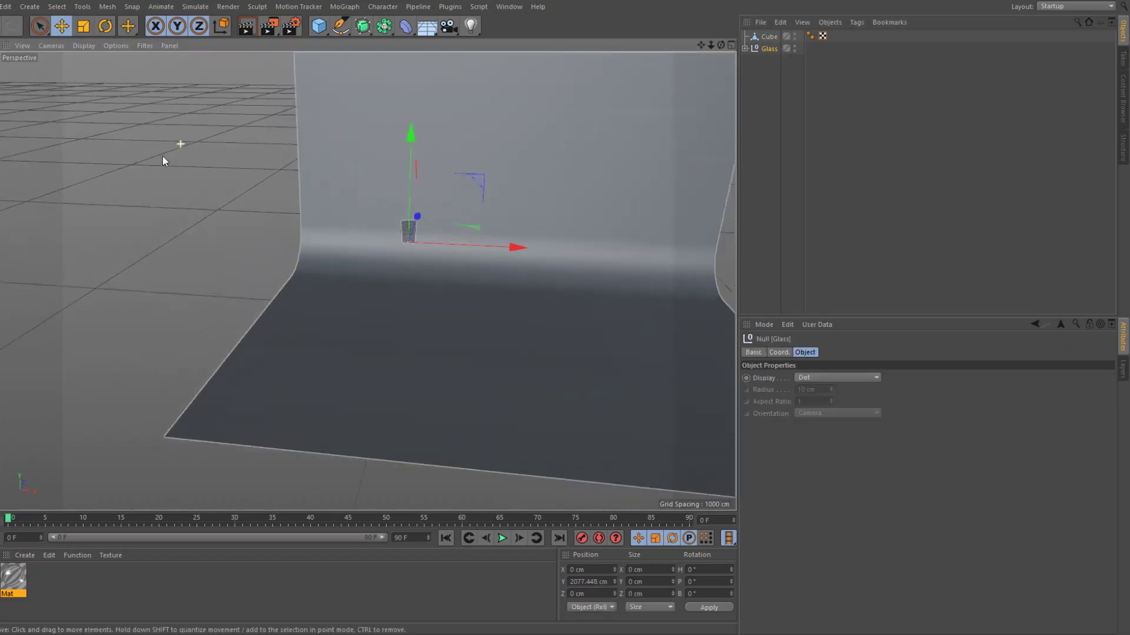
drag(553, 280, 723, 287)
drag(701, 45, 541, 5)
drag(395, 119, 394, 249)
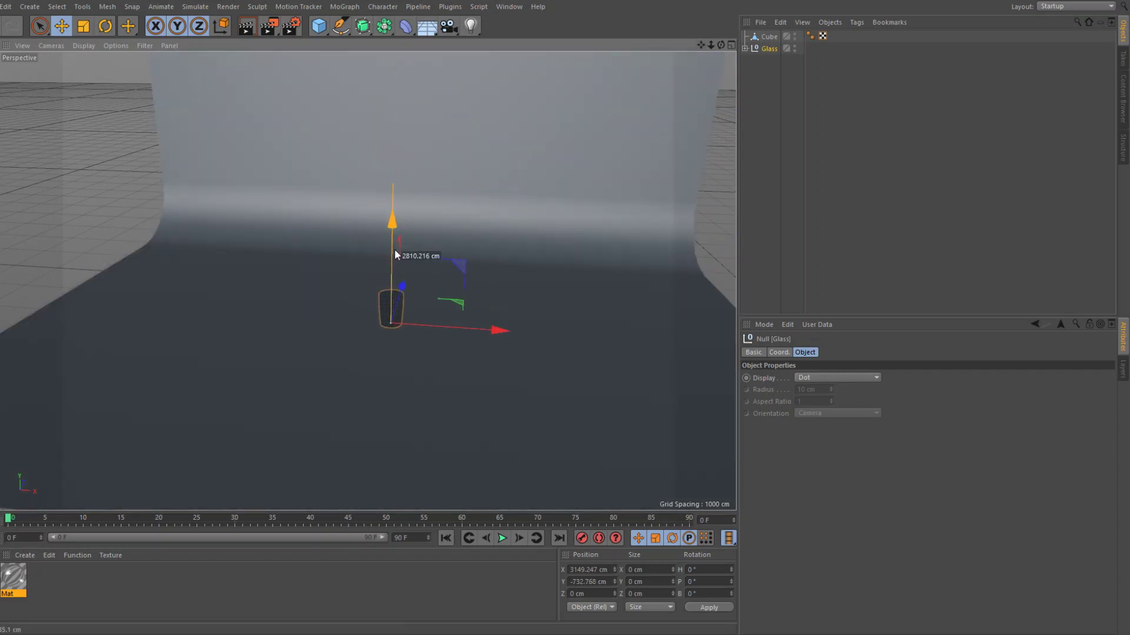
drag(714, 48, 670, 55)
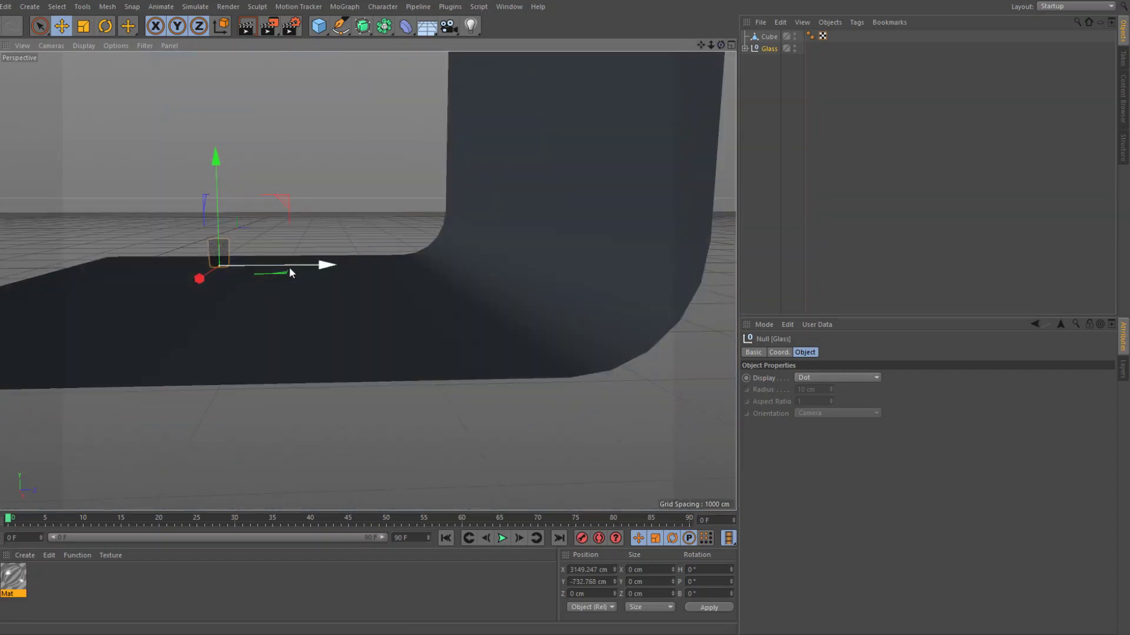
Raise the backdrop to about Y 2966 cm, and move the Glass group to about Y -385 cm and Z 3759 cm
click(759, 37)
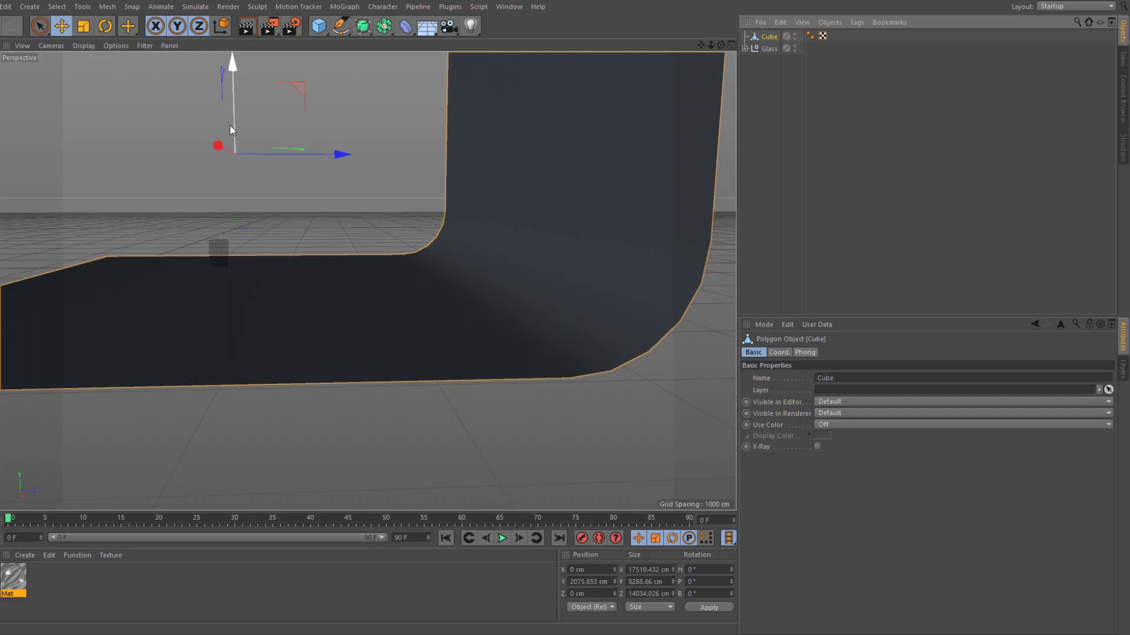
drag(230, 125, 239, 86)
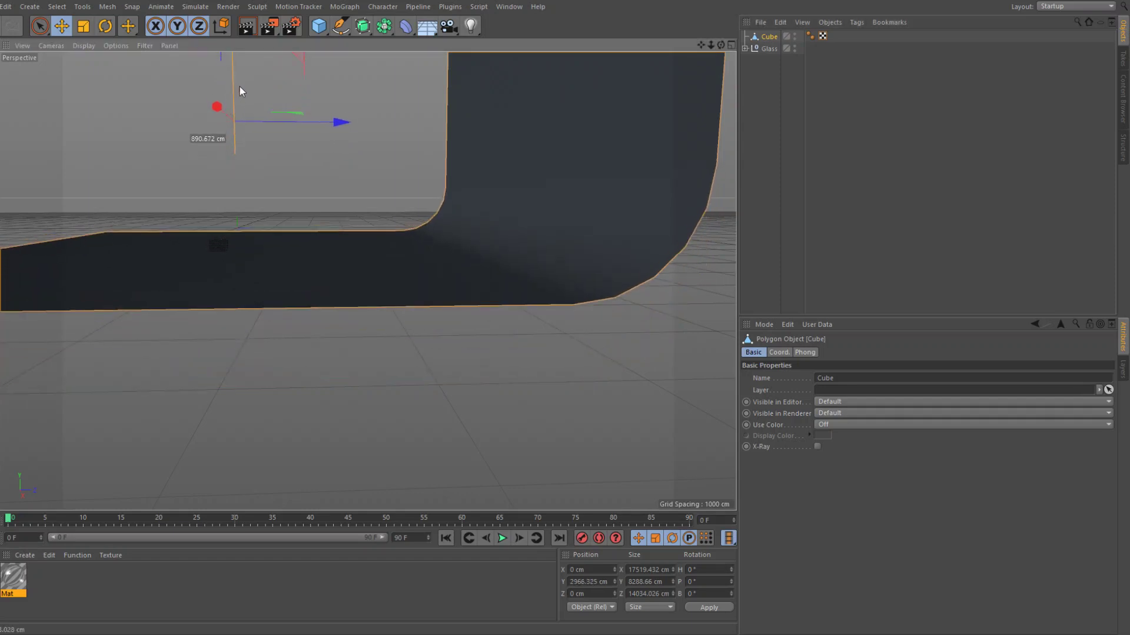
click(764, 48)
drag(702, 45, 736, 57)
drag(262, 216, 273, 195)
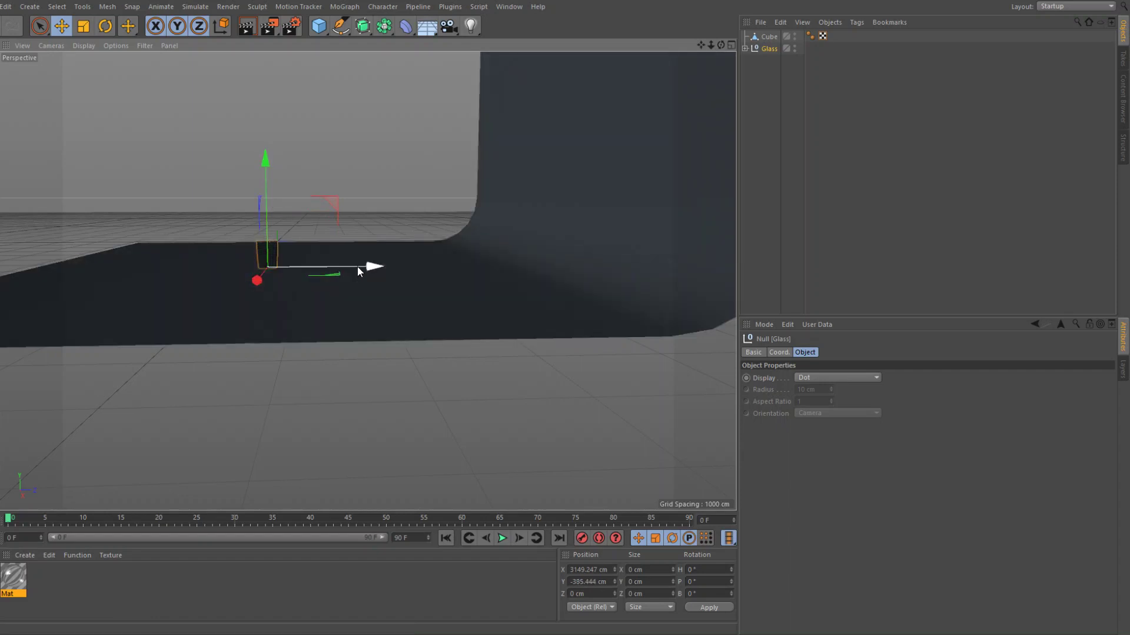
drag(357, 266, 513, 265)
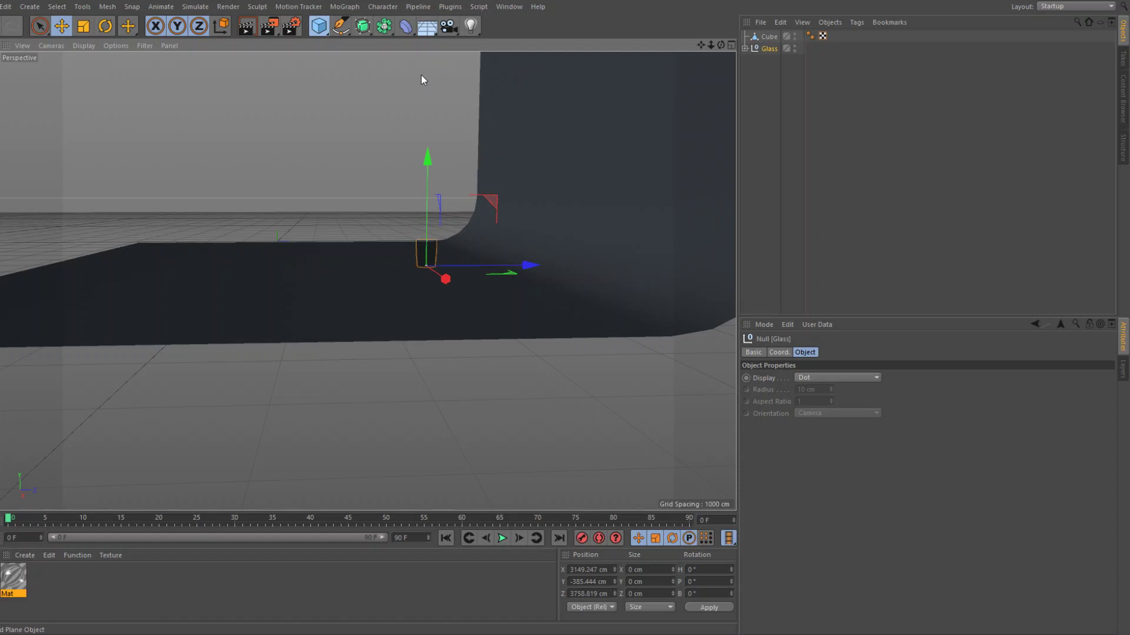
Add a Plane and enlarge it to about 8011 cm wide and 4829 cm high
click(421, 75)
scroll(368, 150, down, 3)
drag(701, 45, 853, 135)
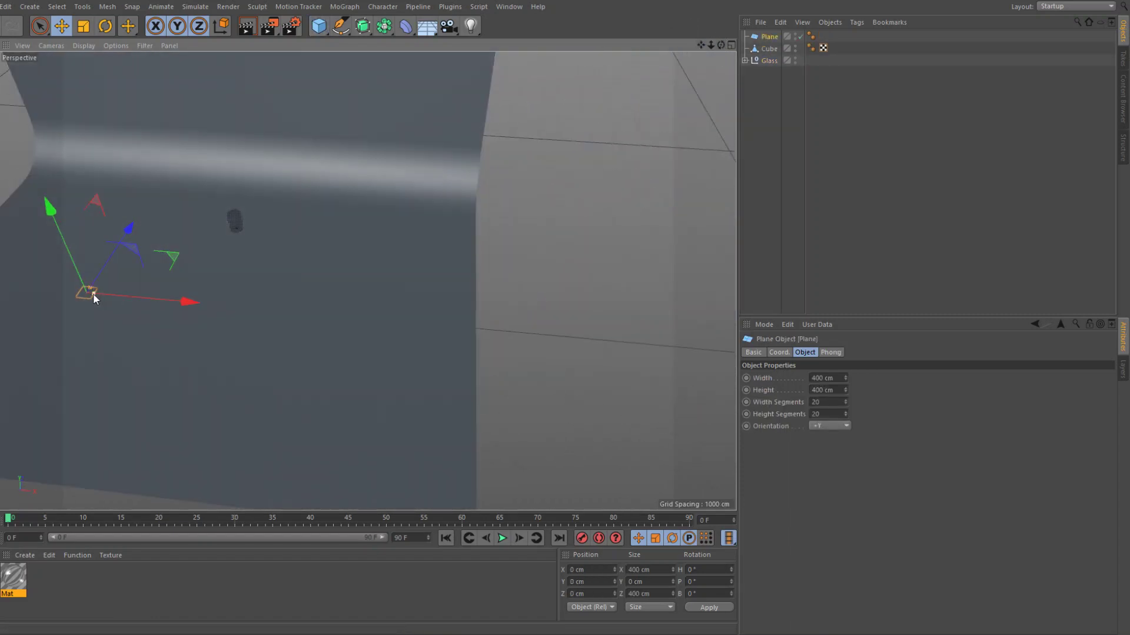
drag(93, 294, 234, 305)
drag(91, 287, 112, 257)
scroll(248, 238, down, 3)
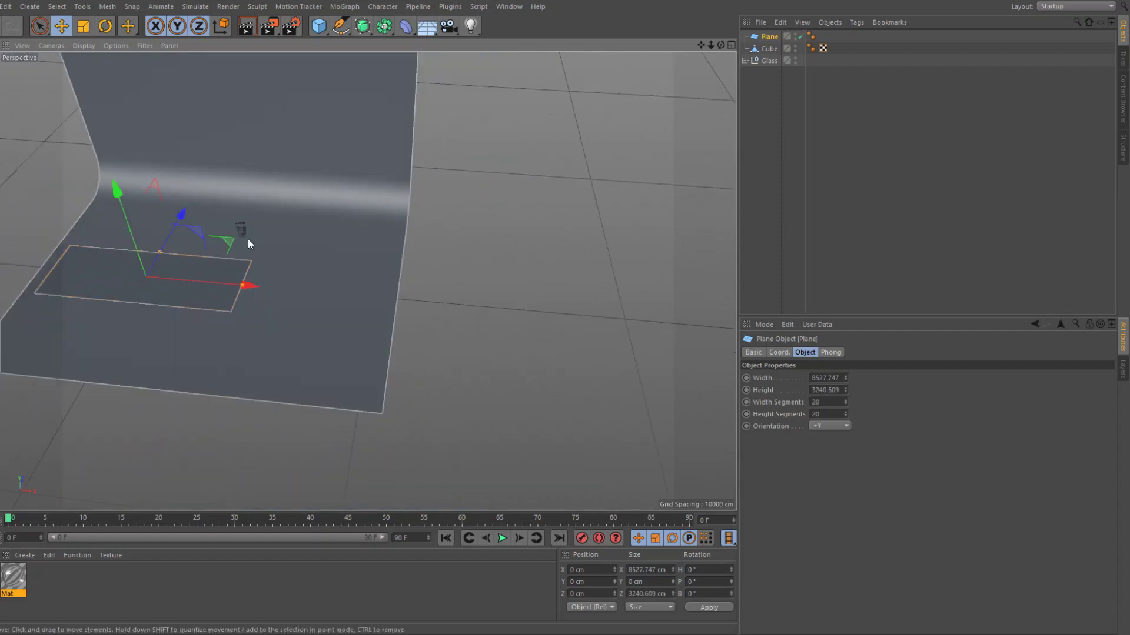
drag(702, 45, 324, 260)
drag(400, 306, 391, 304)
drag(309, 257, 374, 93)
Pitch the plane to about -124° and move it to about X -1074, Y 3685, Z -1512 cm
click(105, 26)
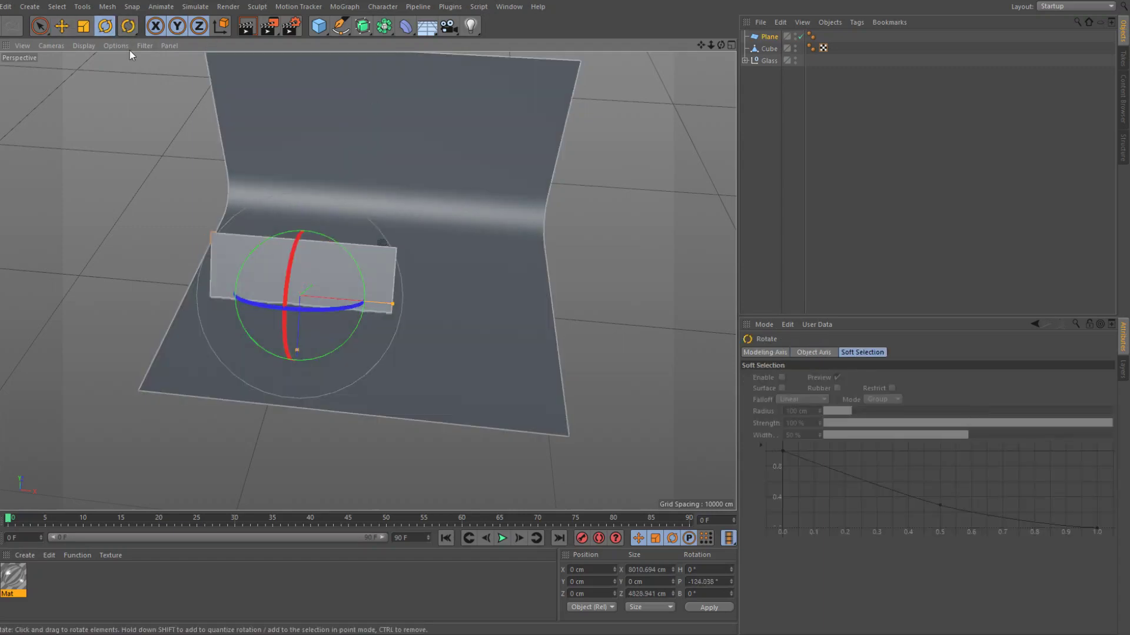
click(62, 26)
drag(300, 332, 365, 241)
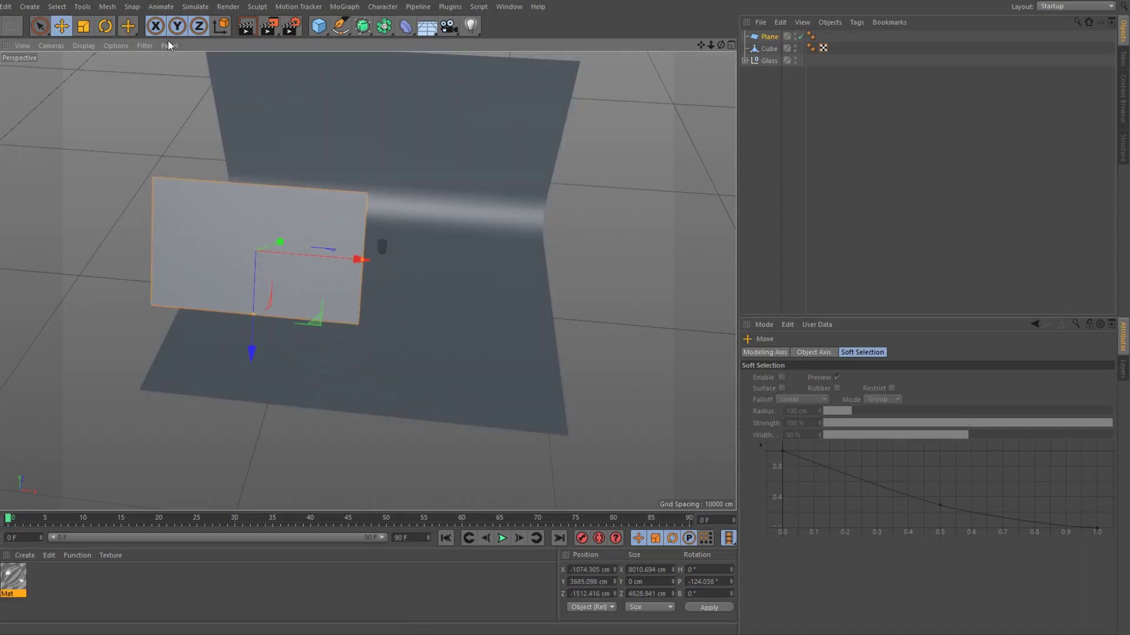
Bank the plane to about 29° and fine-tune its tilt toward the backdrop
key(r)
drag(259, 263, 207, 259)
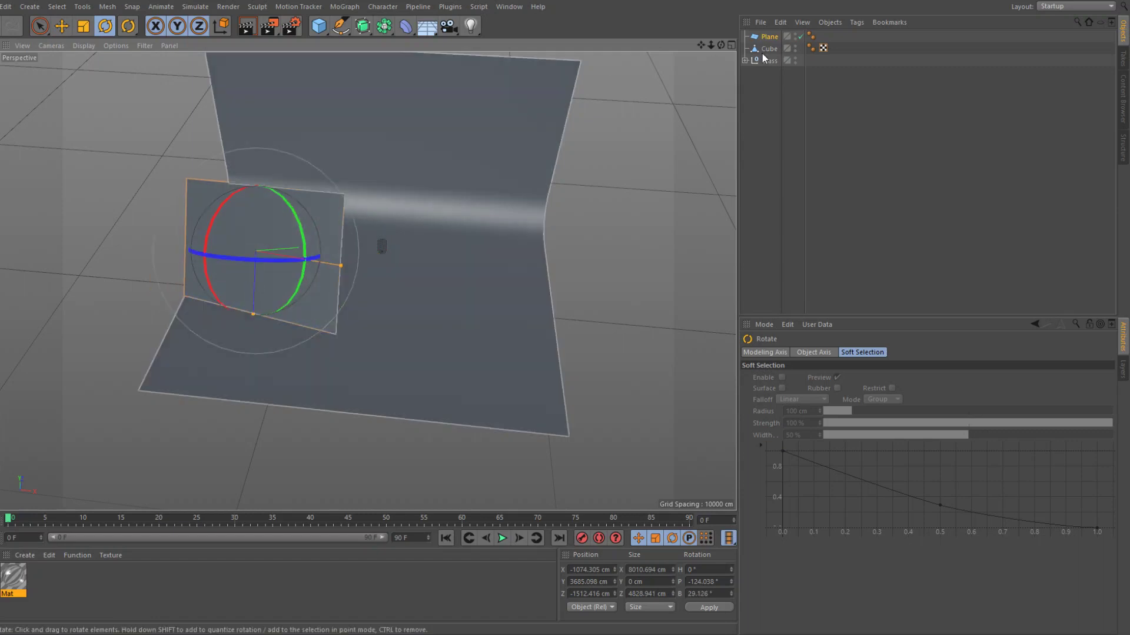
drag(718, 43, 398, 136)
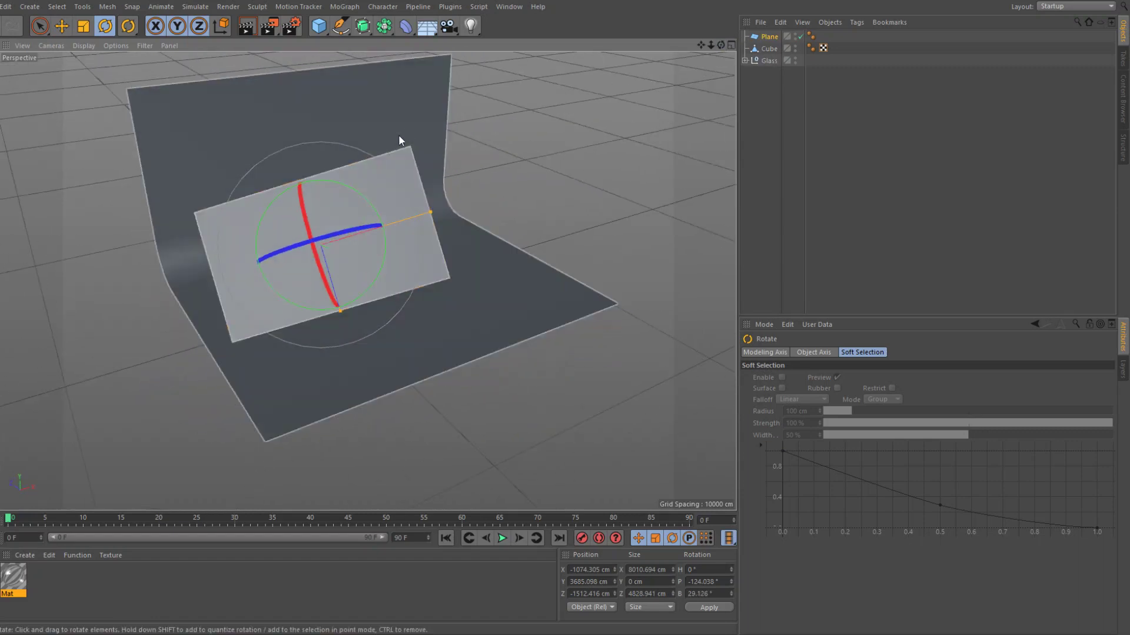
drag(368, 200, 383, 221)
Duplicate the plane and rotate the copy to about H 13°, P -112°, B 3°
key(ctrl+c)
key(ctrl+v)
drag(719, 45, 647, 63)
drag(340, 240, 382, 242)
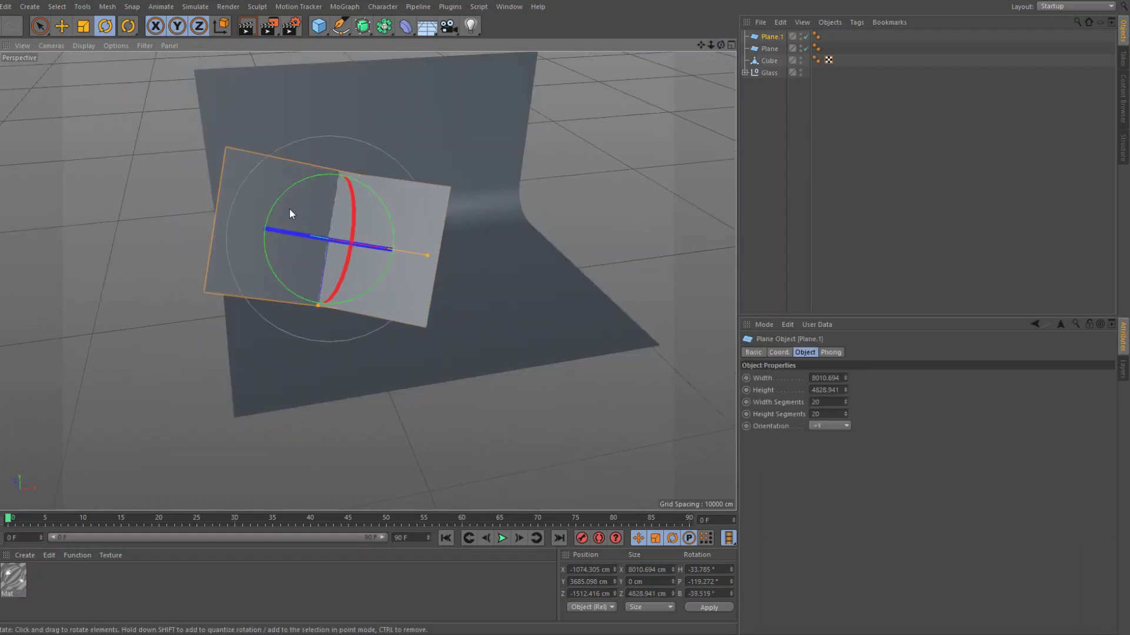
drag(286, 205, 262, 219)
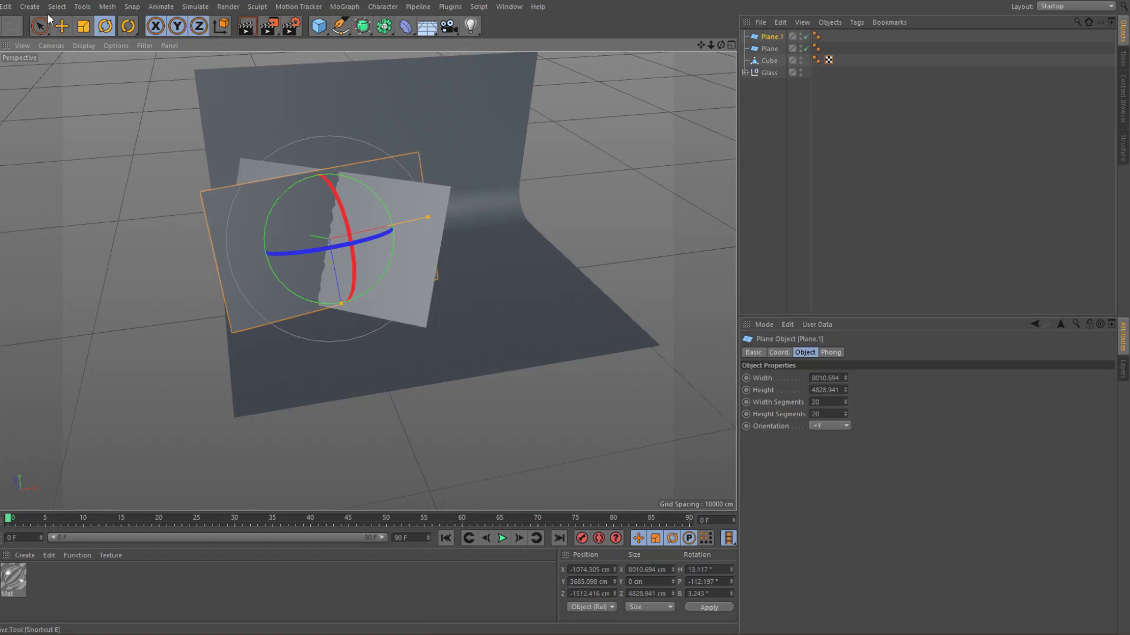
Move the copied plane beside the first one, to about X 7575, Y 3837, Z -3058 cm
key(e)
drag(323, 243, 559, 194)
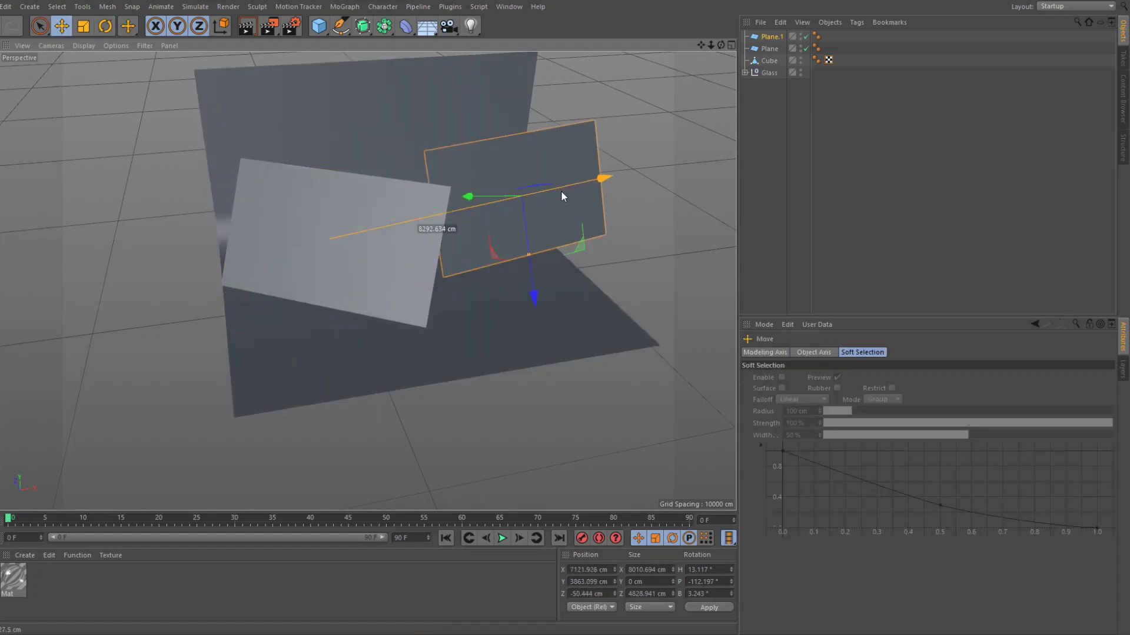
drag(479, 195, 548, 190)
drag(700, 44, 597, 65)
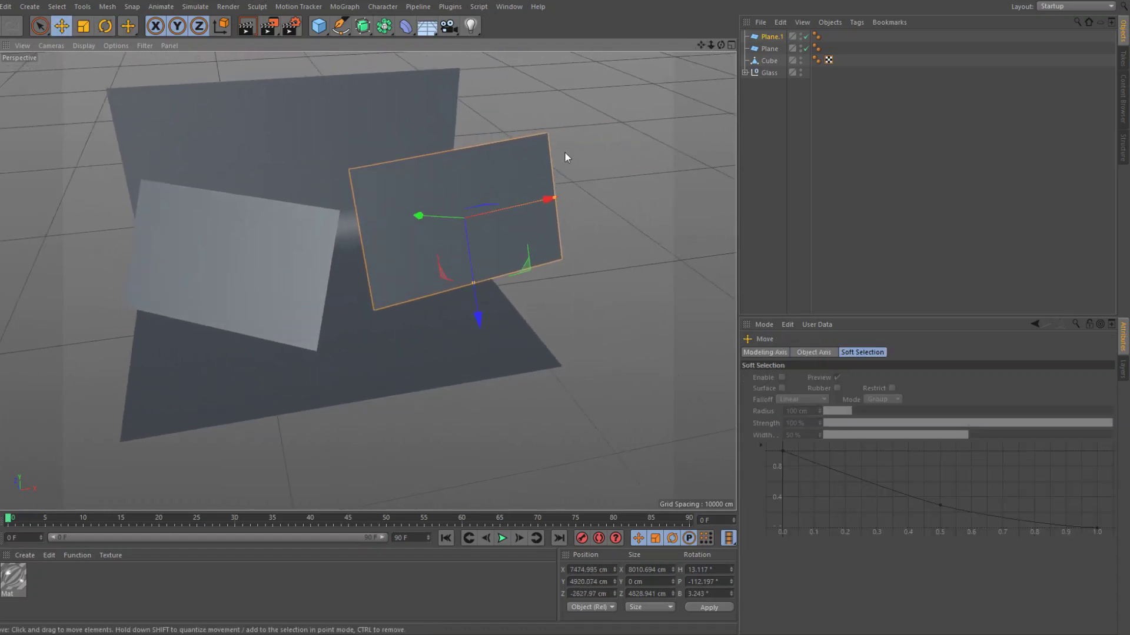
drag(475, 283, 479, 314)
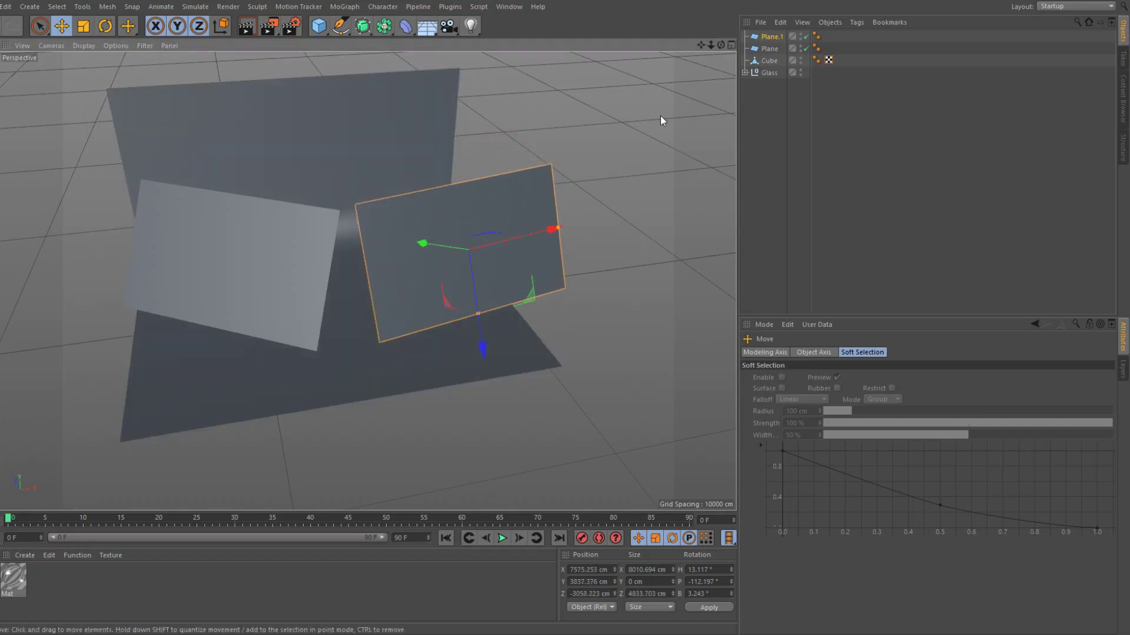
Fine-tune the copied plane's position to about X 7540, Y 3751, Z -2850 cm
drag(720, 46, 657, 83)
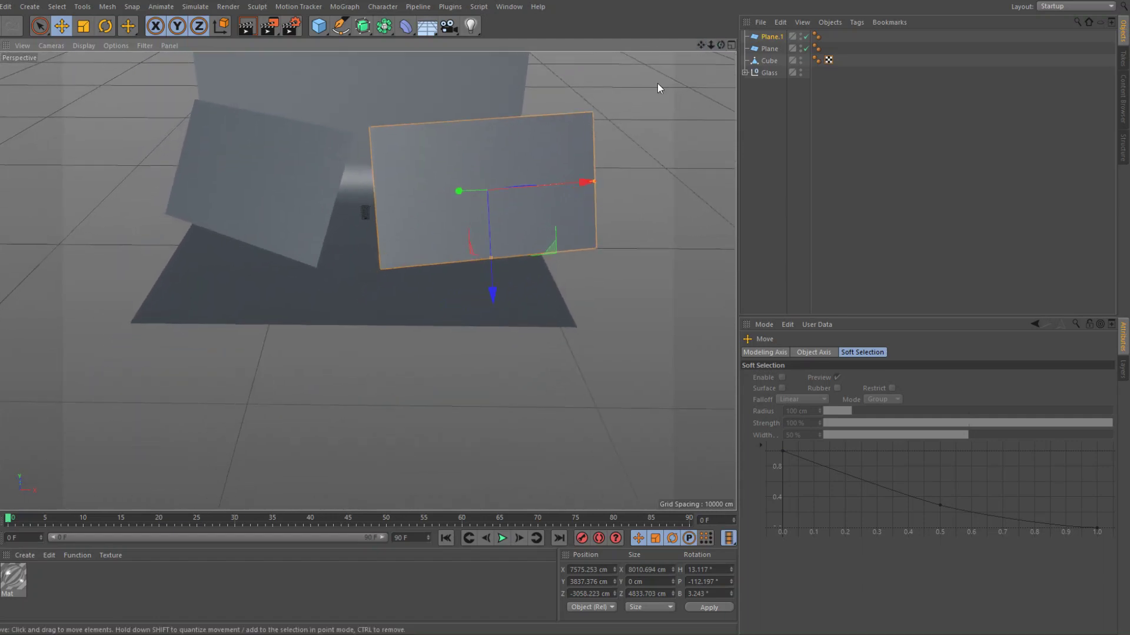
drag(469, 180, 454, 192)
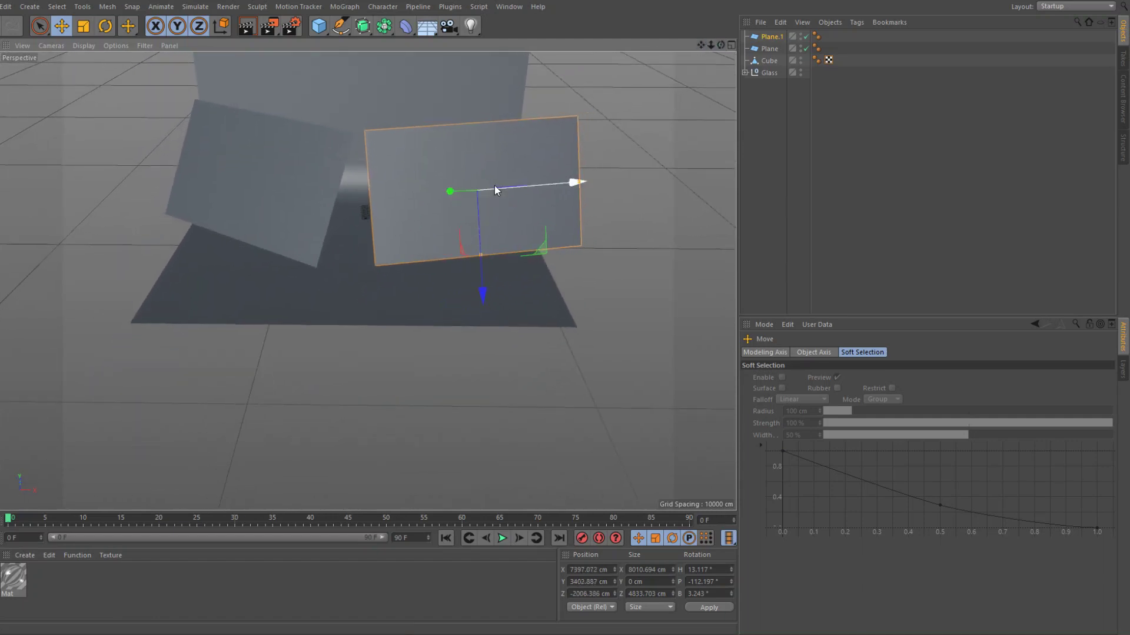
mouse_move(720, 45)
mouse_down()
mouse_move(706, 46)
mouse_move(721, 45)
mouse_up()
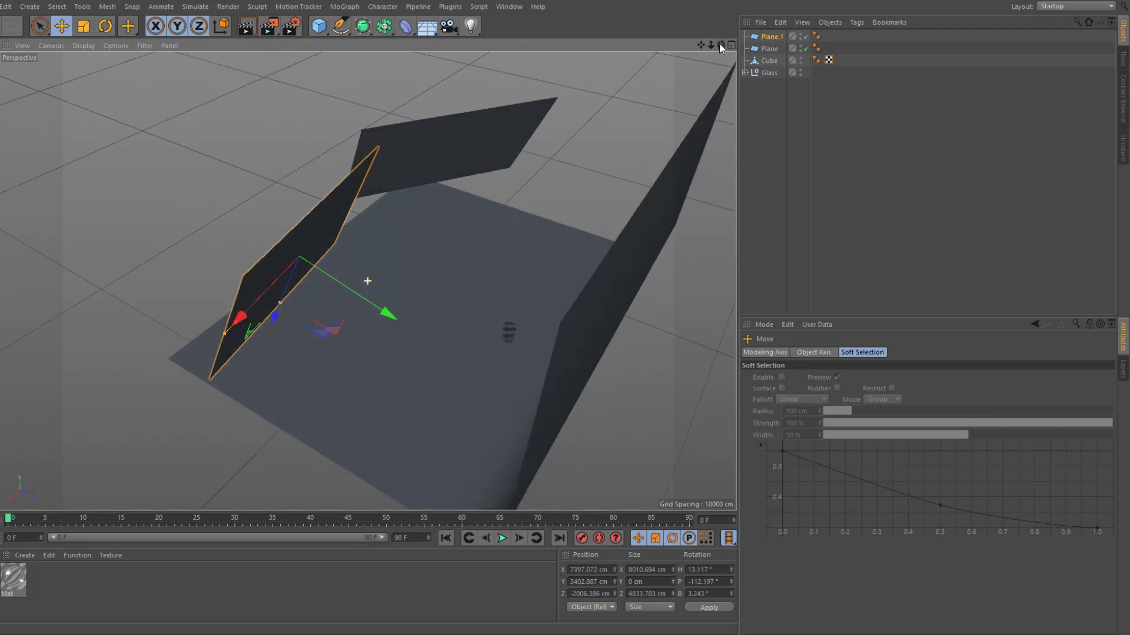
drag(377, 308, 353, 291)
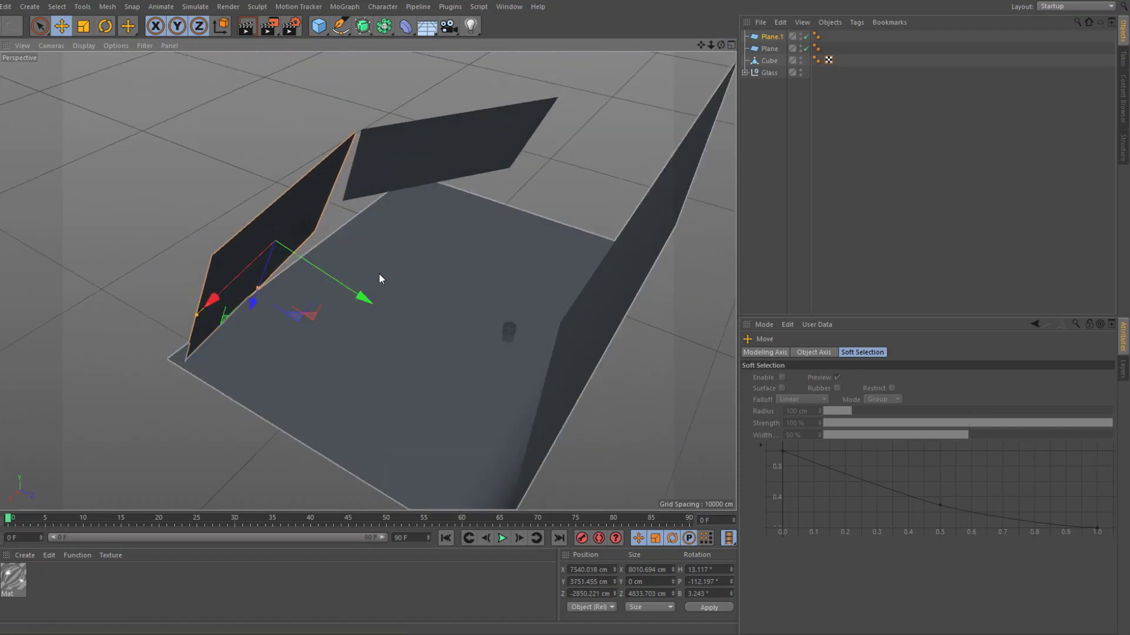
Rotate the copied plane to about H 16°, P -116°, B -1°
drag(721, 45, 682, 42)
alt+drag(367, 280, 302, 220)
key(r)
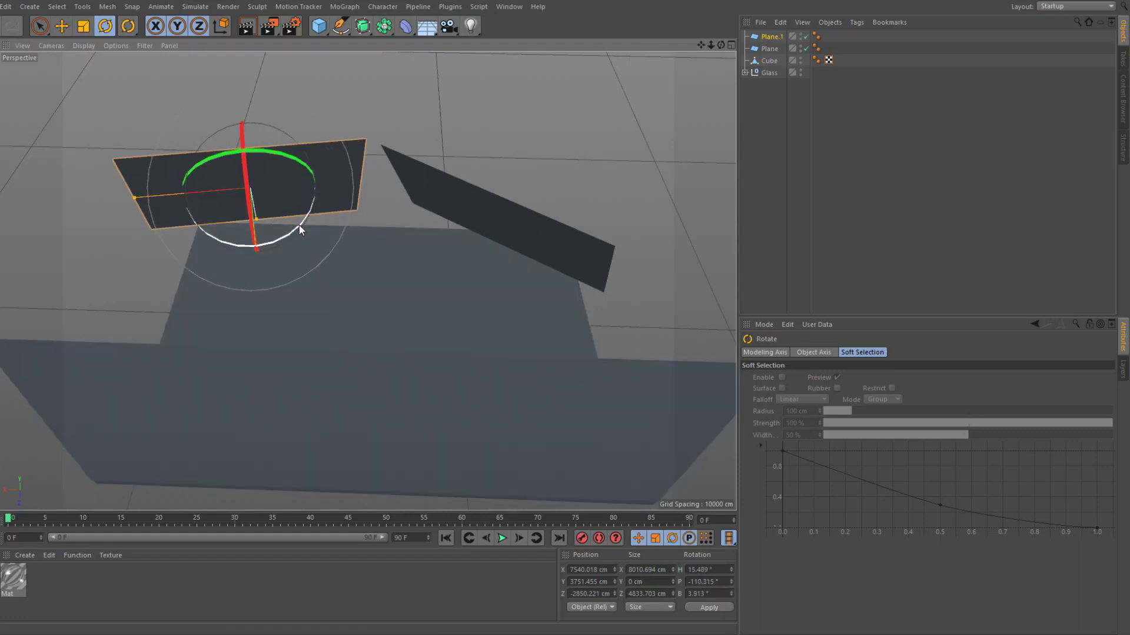
drag(301, 226, 303, 222)
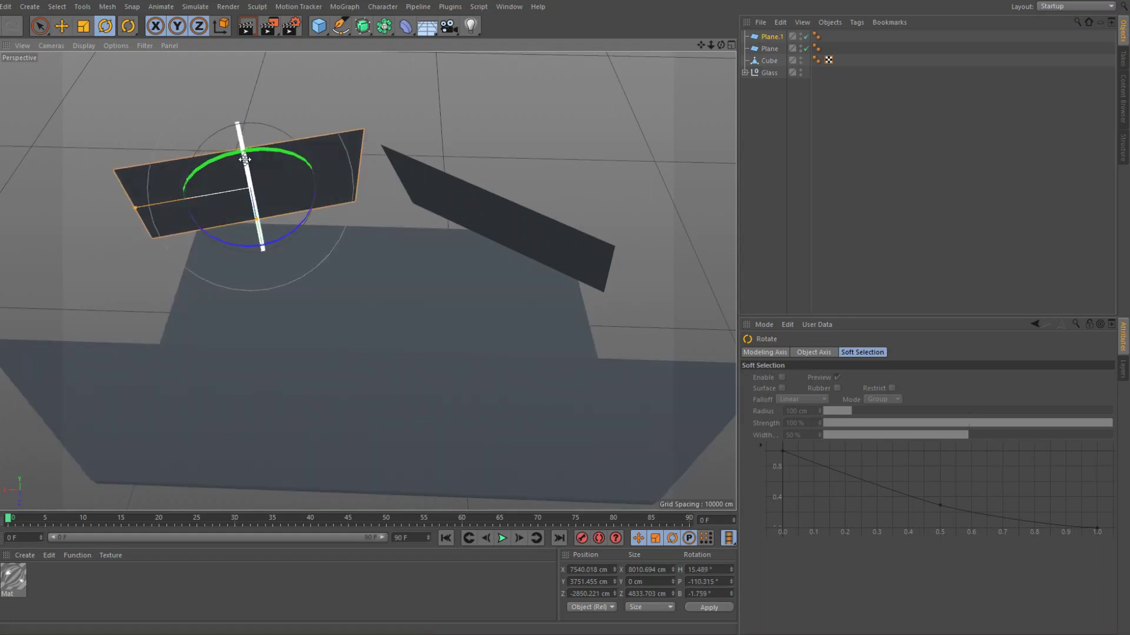
drag(244, 157, 246, 175)
alt+drag(366, 277, 368, 280)
key(e)
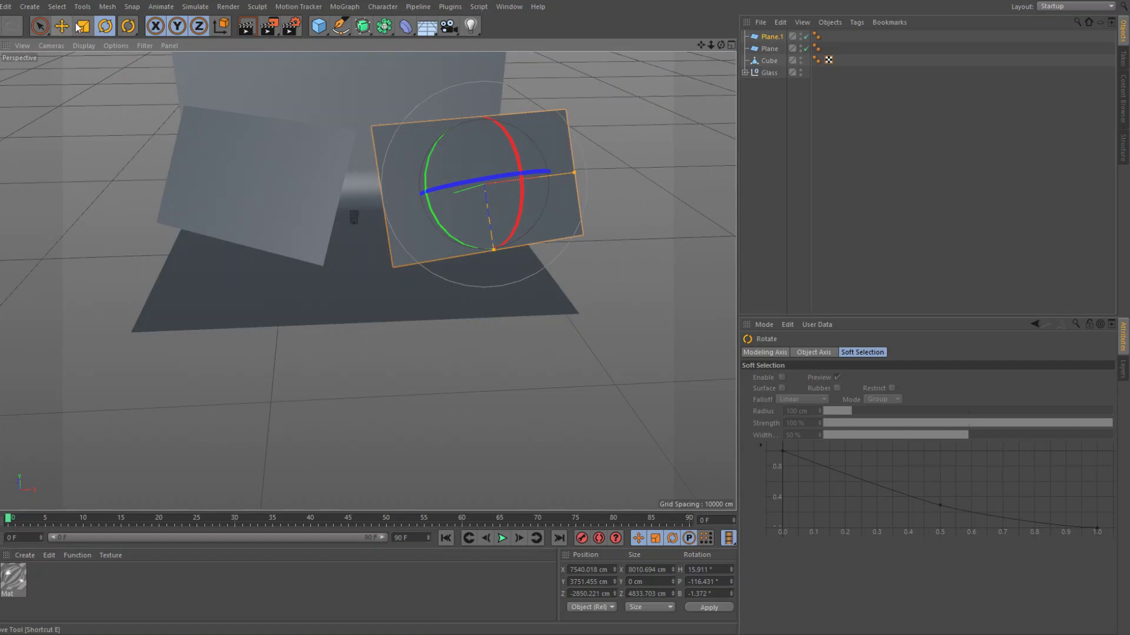
Frame the glass against the curved backdrop, add a camera at that view, and look through it
scroll(423, 188, up, 5)
scroll(361, 259, up, 10)
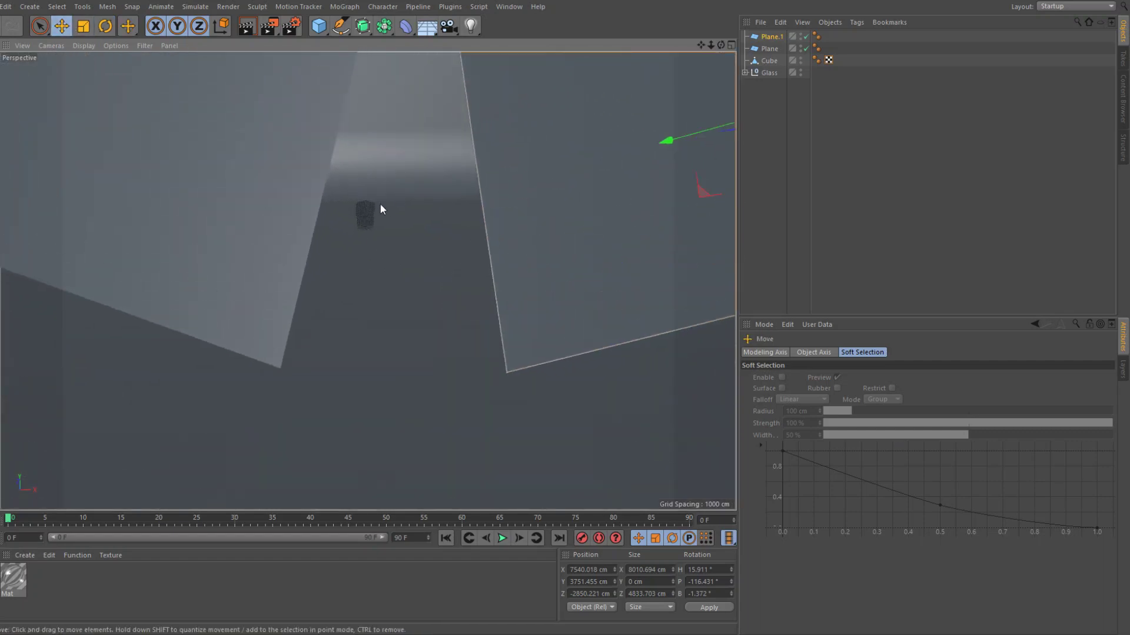
scroll(362, 257, down, 10)
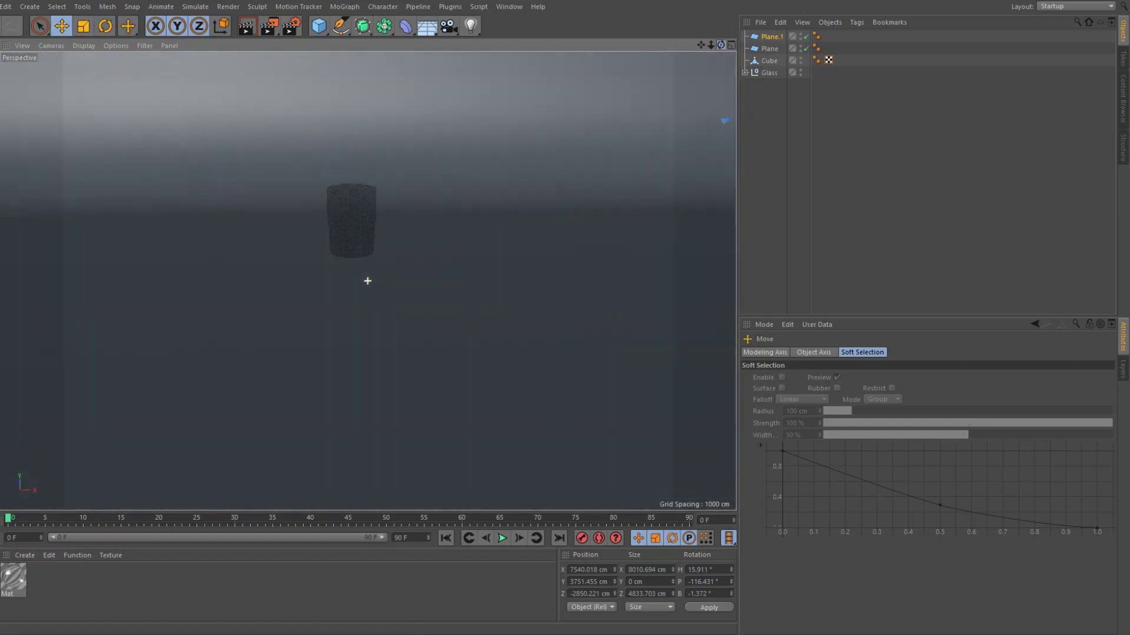
scroll(368, 281, up, 8)
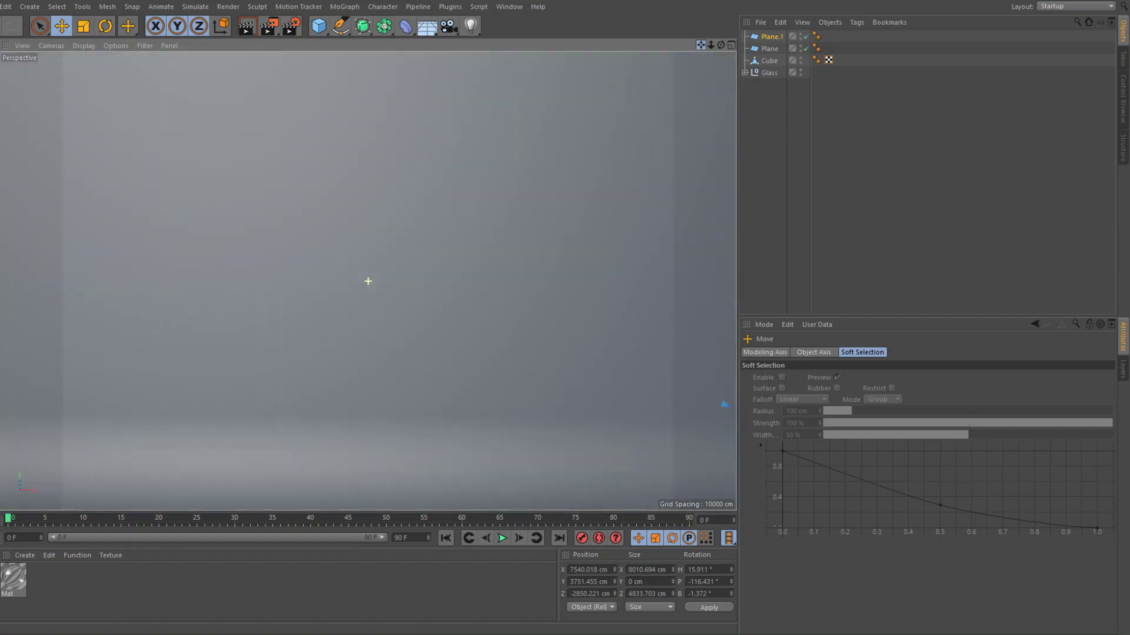
drag(701, 45, 660, 0)
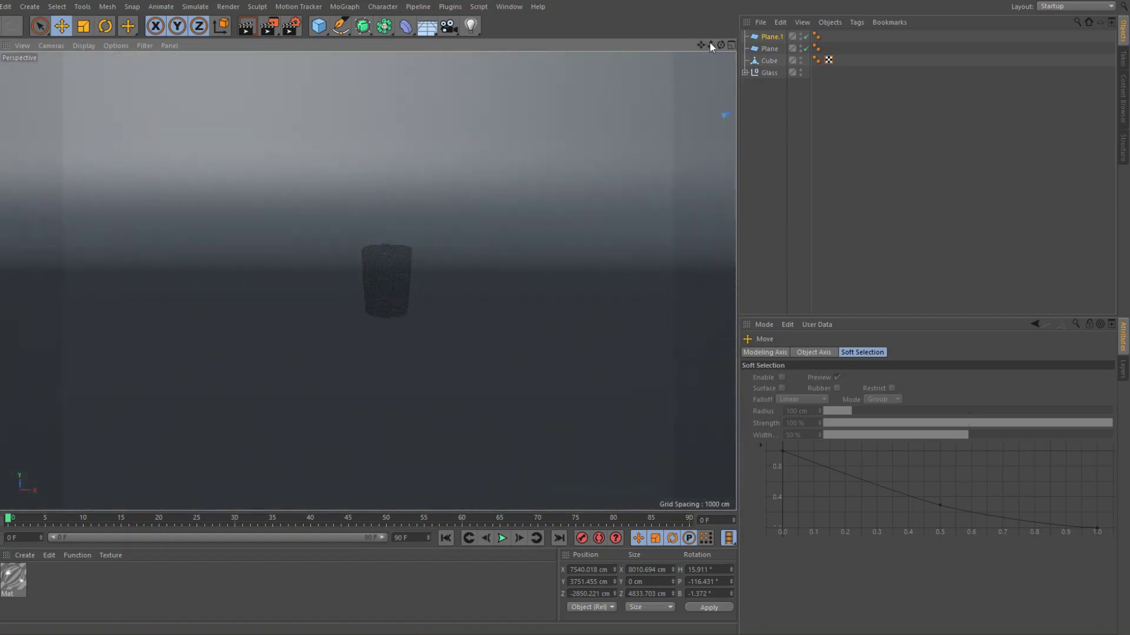
drag(721, 45, 721, 73)
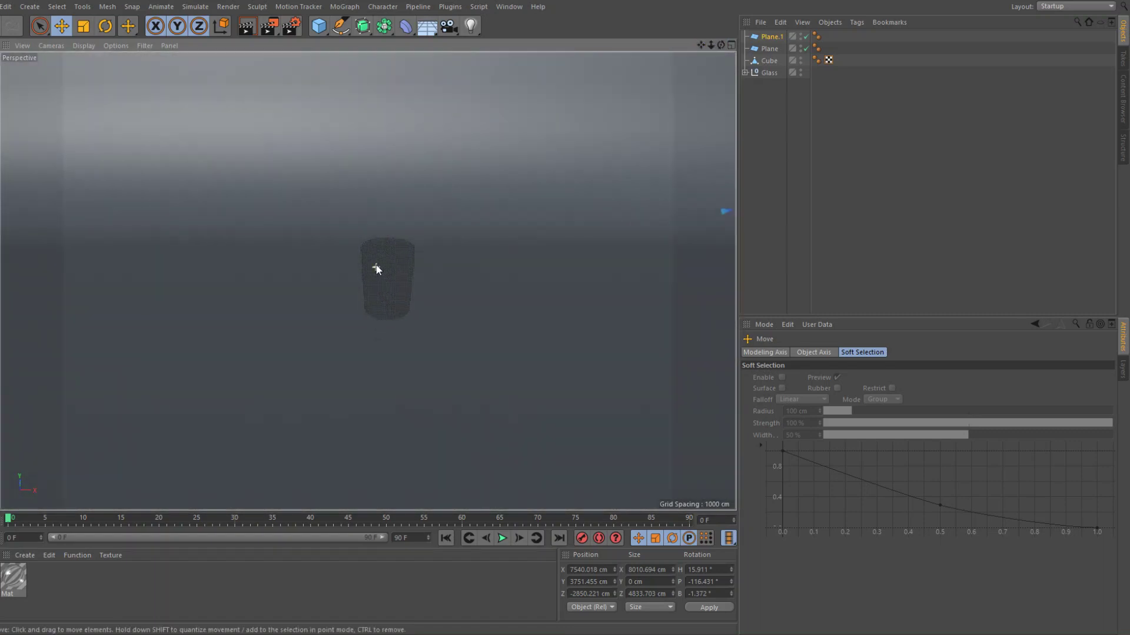
scroll(376, 268, up, 4)
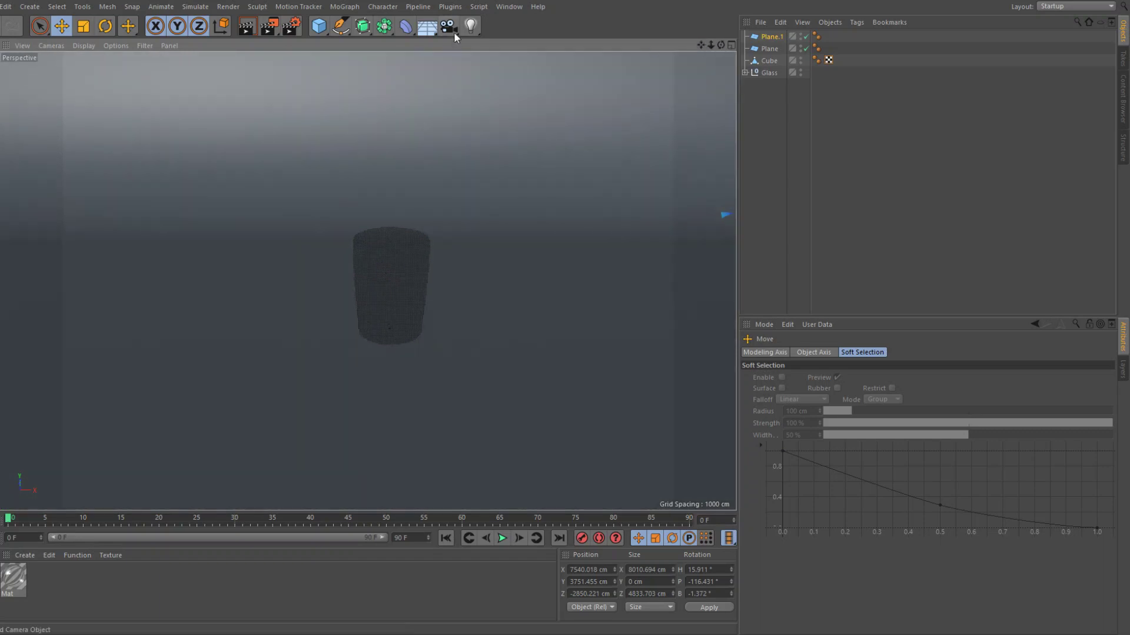
click(449, 27)
click(806, 36)
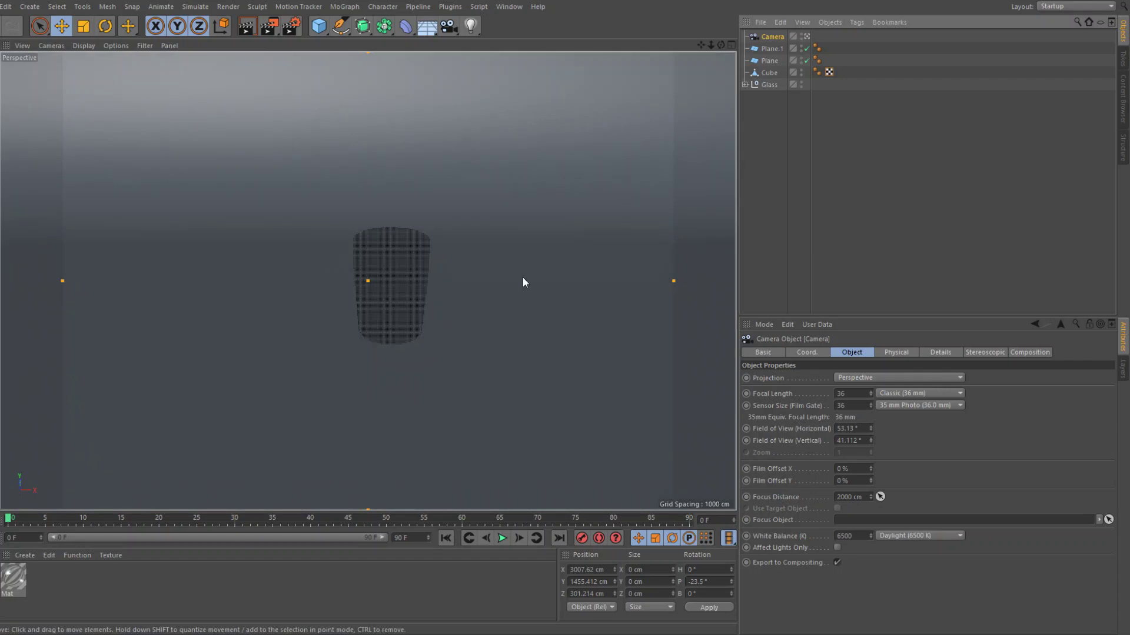
Create a new default material, apply it to the backdrop cube, and leave the camera view
double_click(128, 597)
drag(13, 579, 230, 411)
click(806, 36)
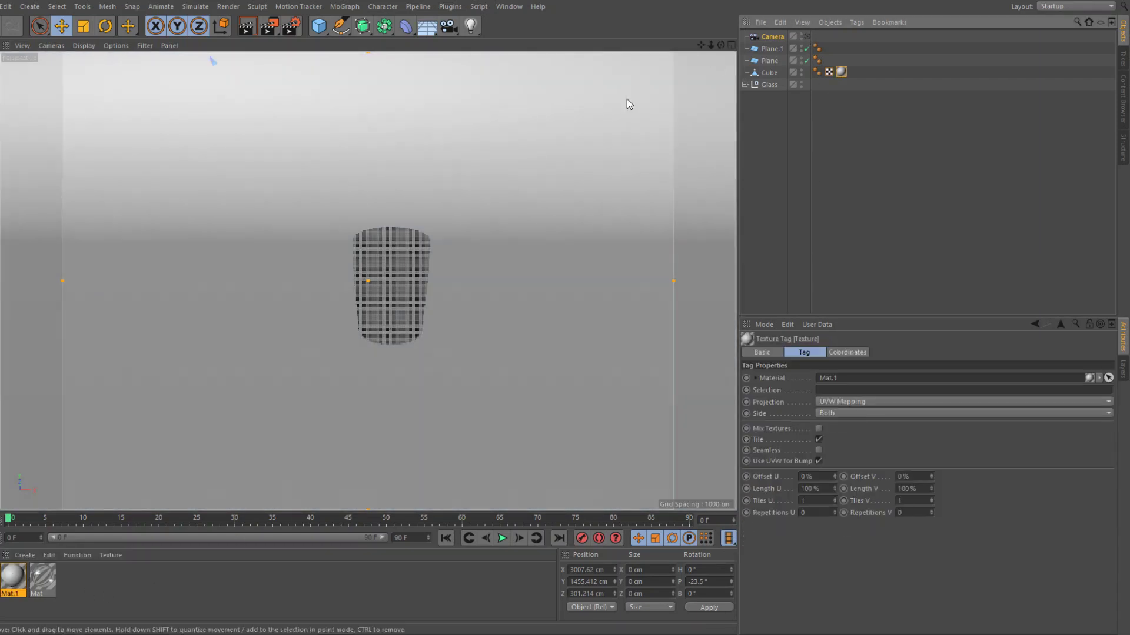
Create a second material and enable its Luminance channel, keeping the luminance colour white
scroll(587, 165, down, 8)
scroll(609, 172, down, 8)
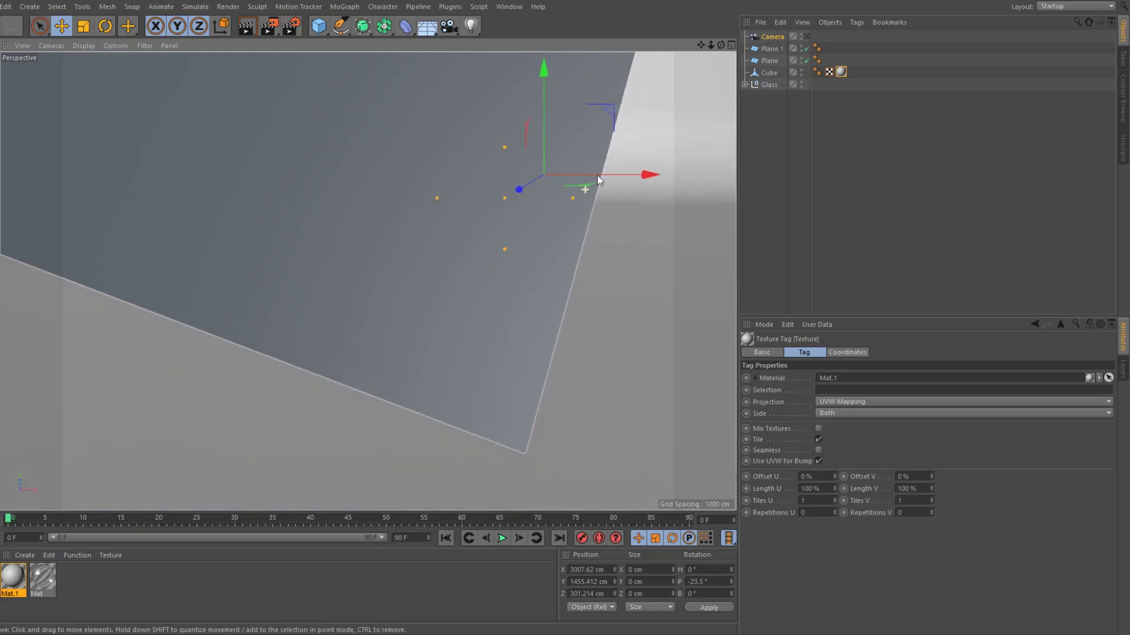
drag(700, 45, 298, 400)
double_click(151, 586)
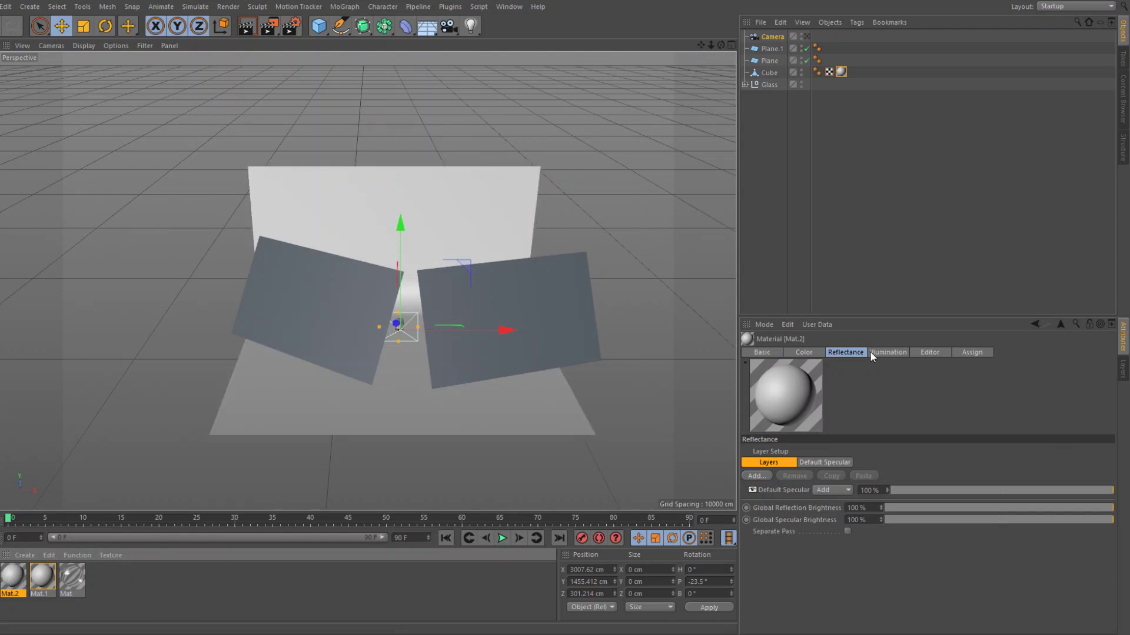
click(762, 351)
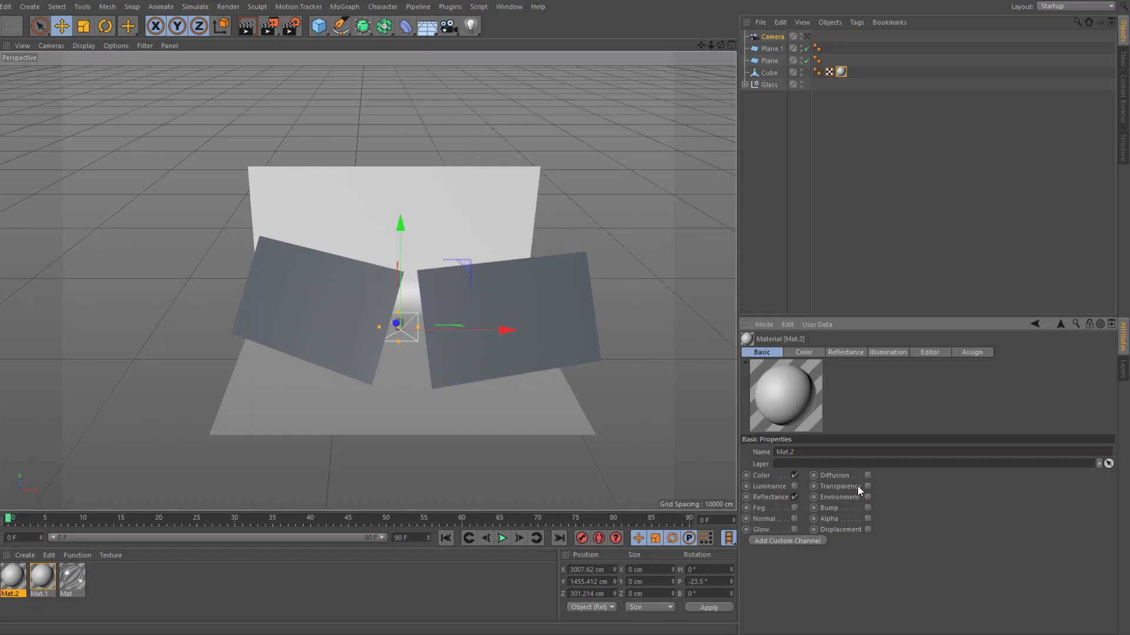
click(794, 486)
click(806, 352)
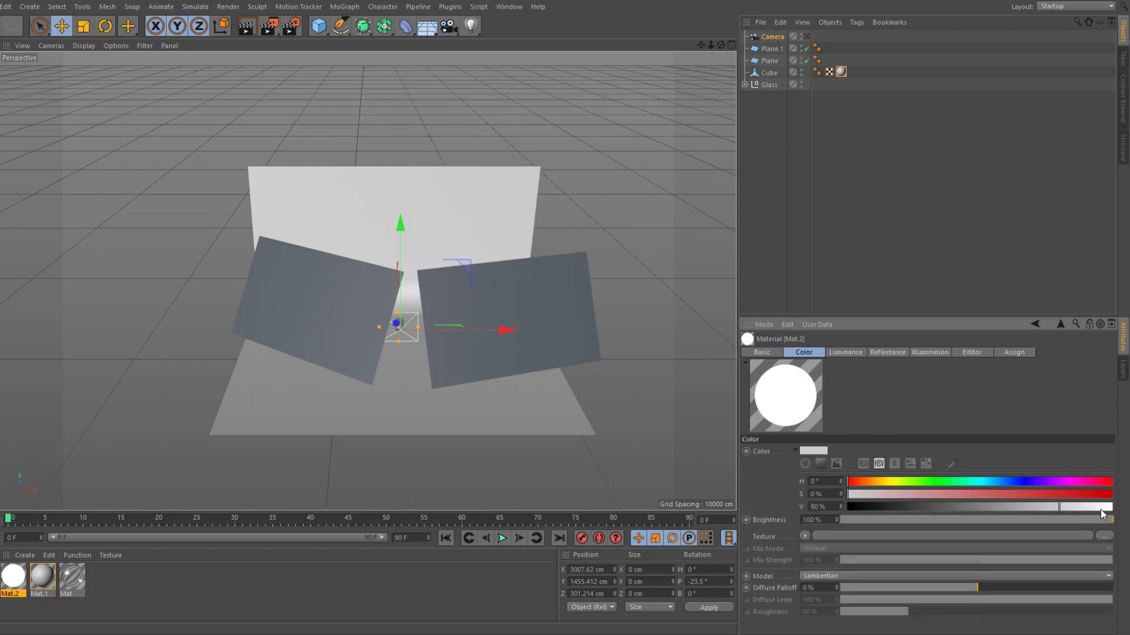
click(860, 353)
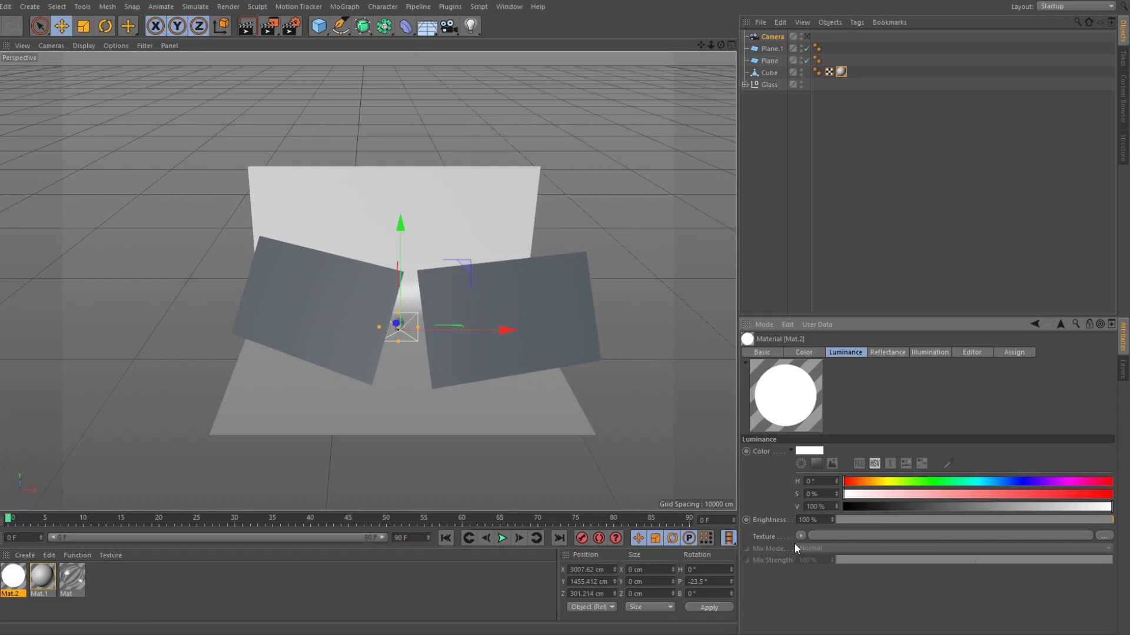
Set the material's luminance brightness to 200% and apply the material to both angled planes
drag(819, 520, 563, 524)
text(200)
key(Return)
drag(13, 580, 273, 313)
drag(169, 513, 506, 321)
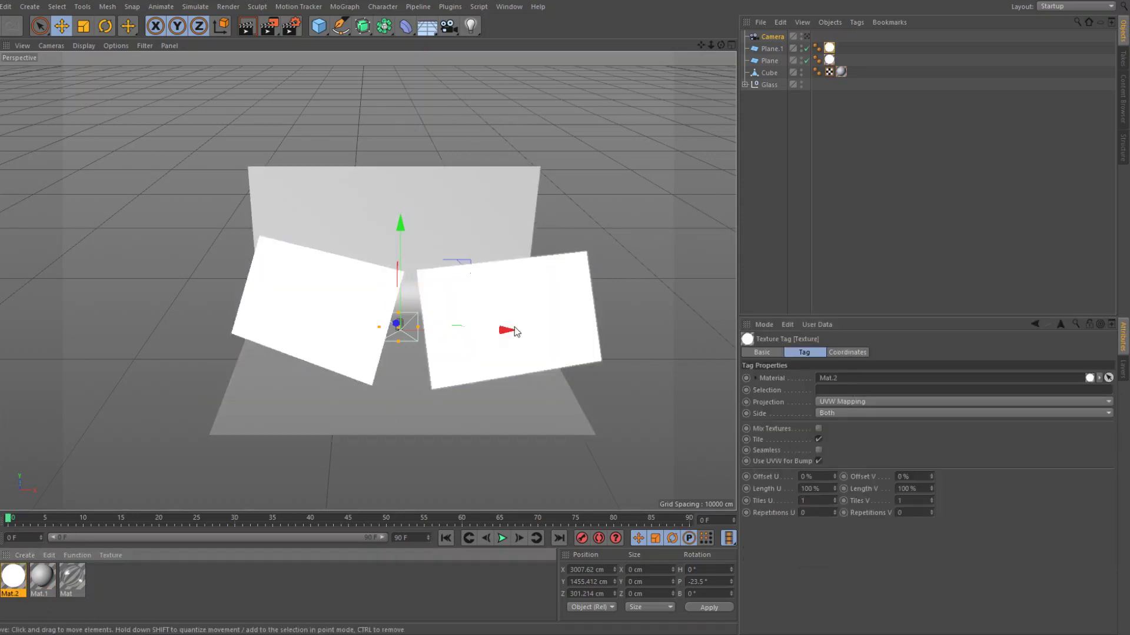
Return to the camera view and change the render output size to a 16:9 widescreen format
click(807, 35)
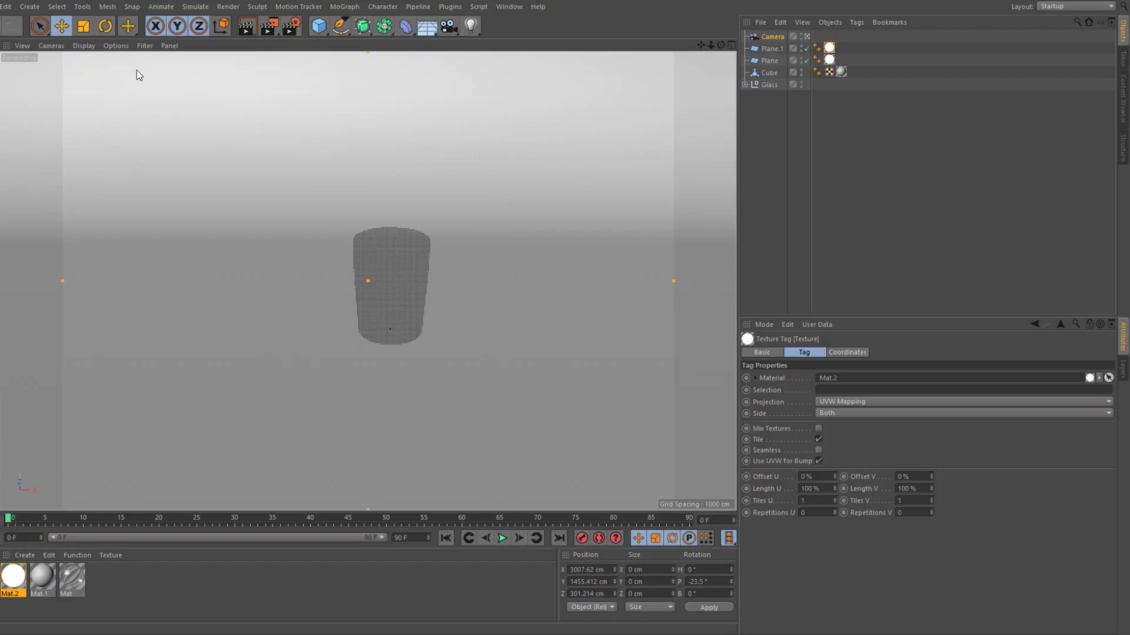
key(Tab)
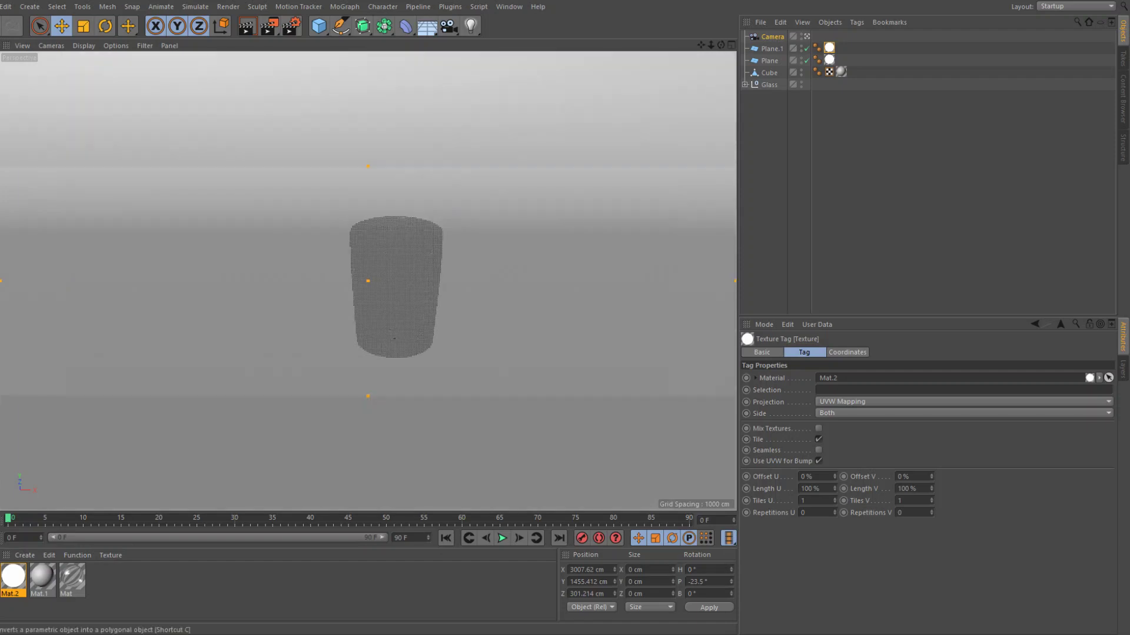
key(Return)
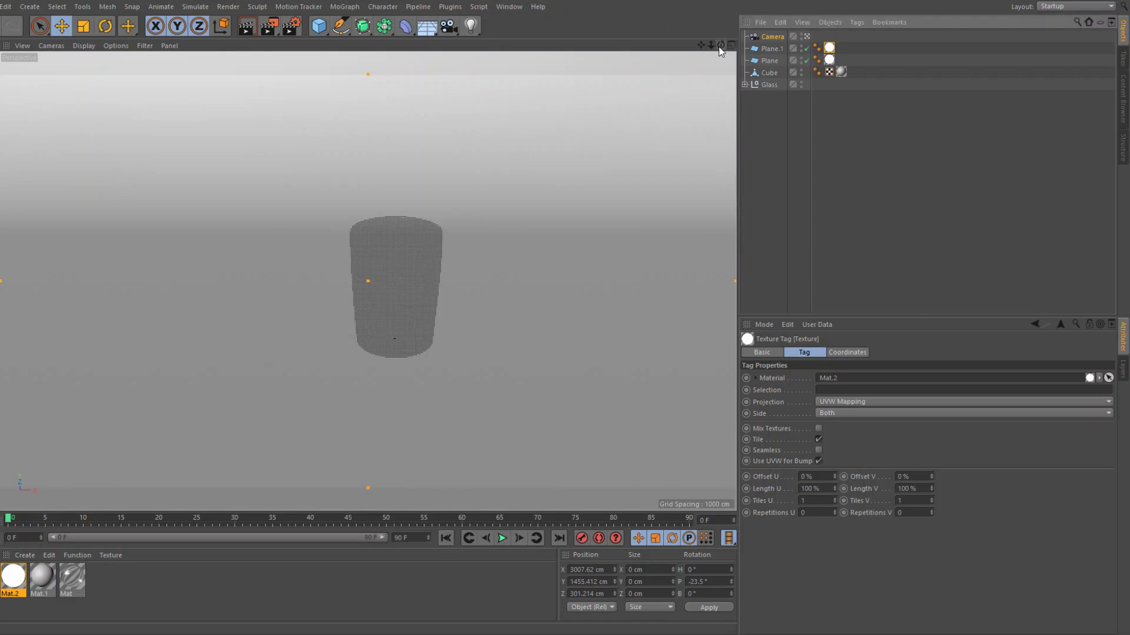
Orbit the camera to about X 3151, Y 1362, Z 263 cm to centre the glass, and render to the Picture Viewer
drag(719, 46, 678, 43)
click(268, 26)
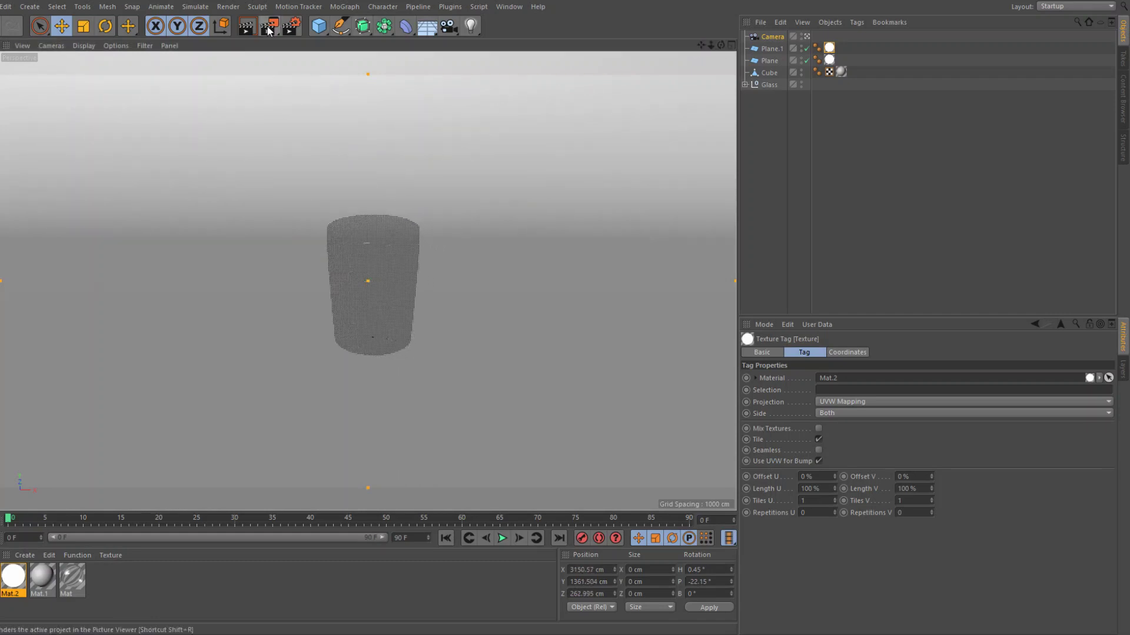